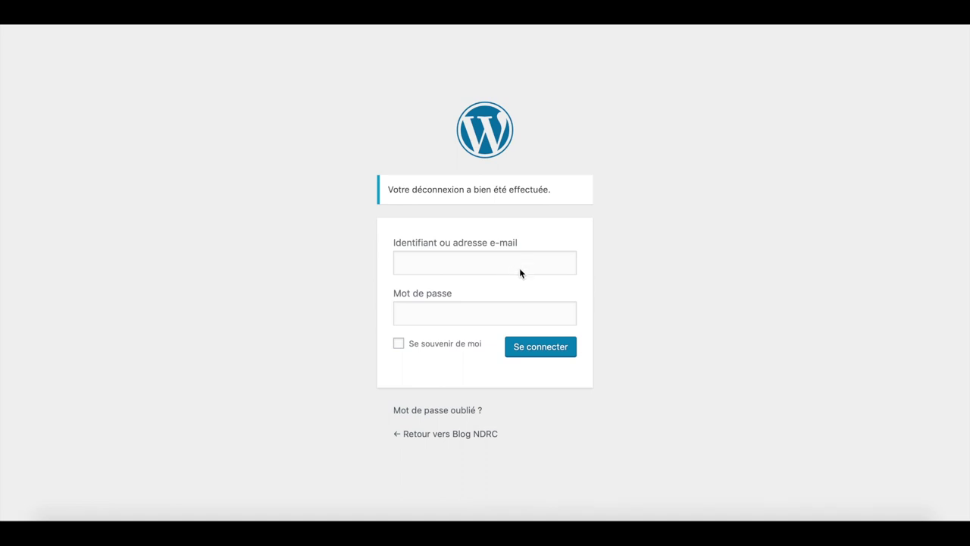
Log in to the WordPress administration with the saved username and password.
{"action": "left_click", "coordinate": [523, 264]}
{"action": "left_click", "coordinate": [453, 288]}
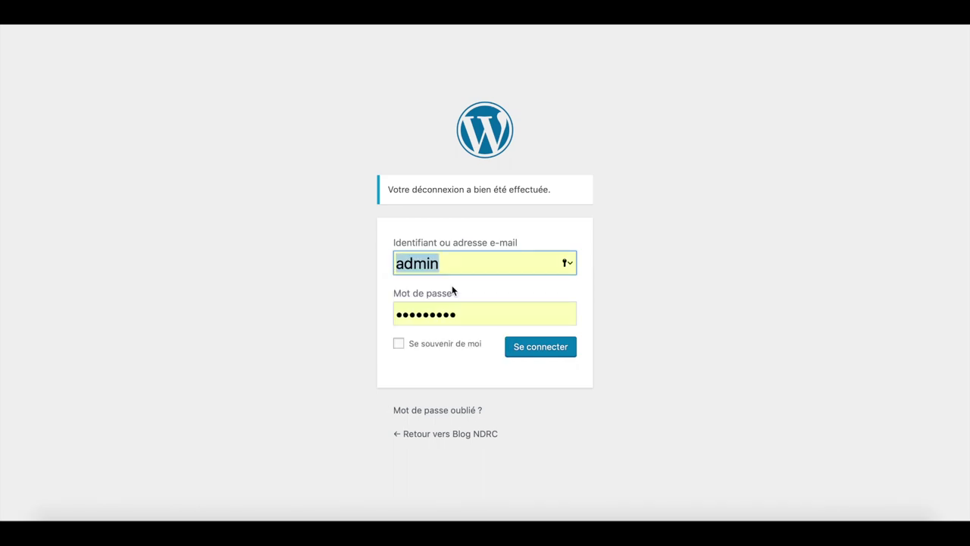
{"action": "left_click", "coordinate": [548, 351]}
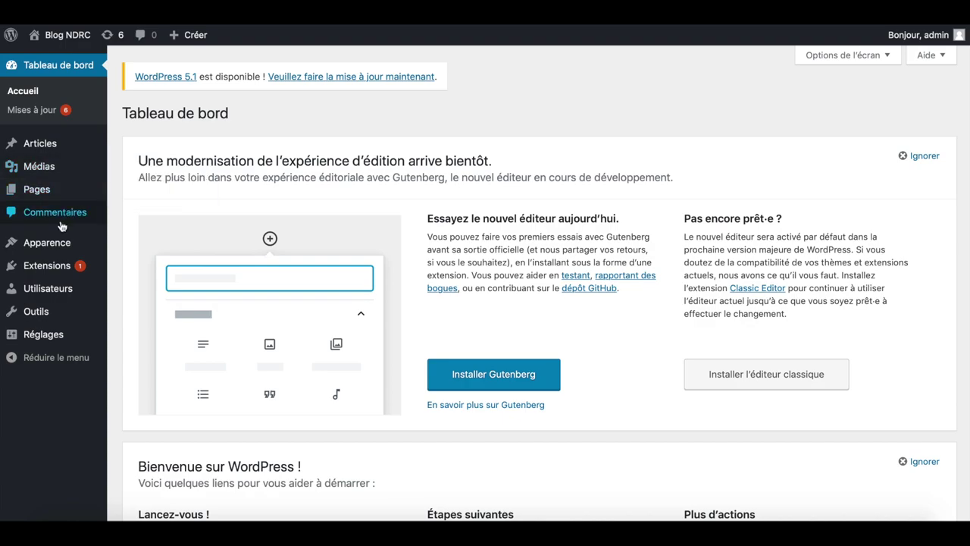
Open the page for adding new extensions and look through the featured ones.
{"action": "mouse_move", "coordinate": [50, 269]}
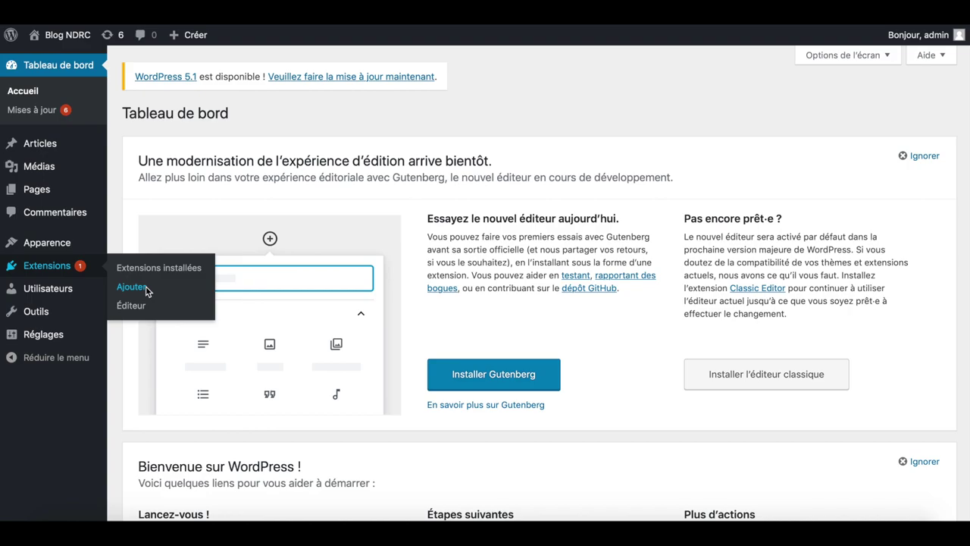
{"action": "left_click", "coordinate": [145, 287]}
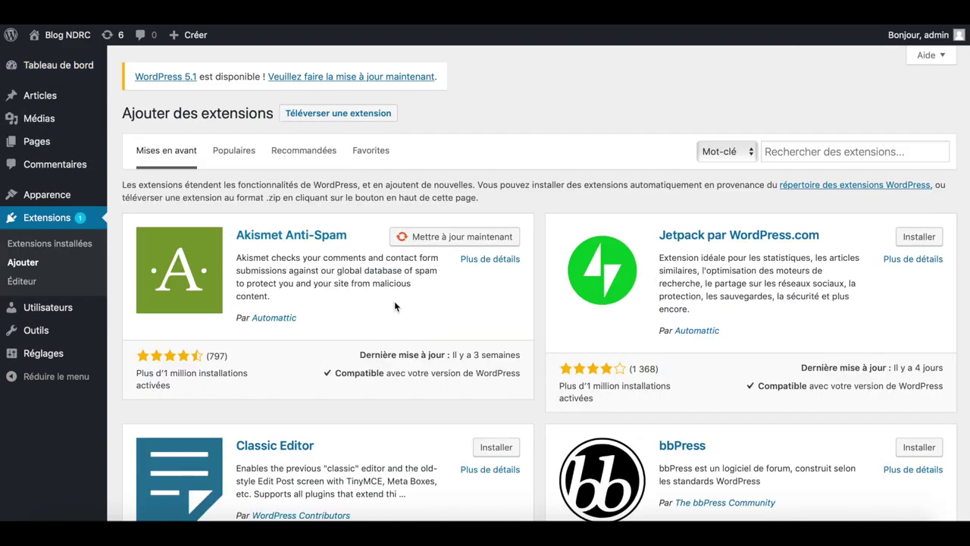
{"action": "scroll", "coordinate": [394, 304], "scroll_direction": "down", "scroll_amount": 2}
{"action": "scroll", "coordinate": [395, 303], "scroll_direction": "down", "scroll_amount": 10}
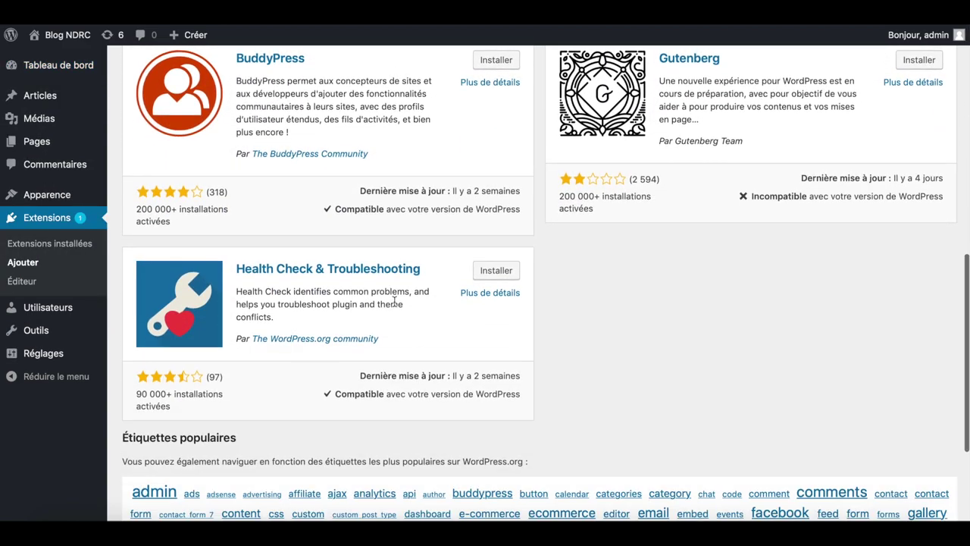
{"action": "scroll", "coordinate": [394, 301], "scroll_direction": "up", "scroll_amount": 15}
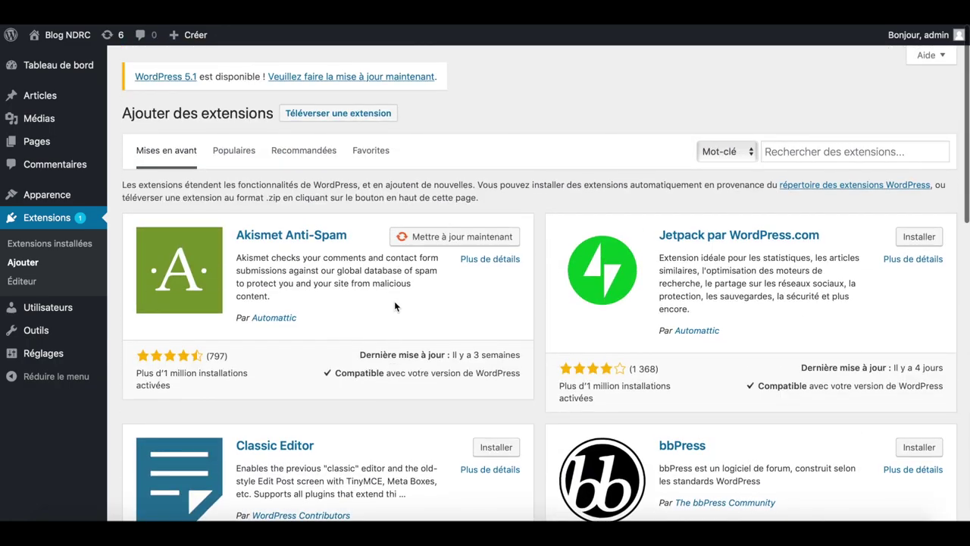
{"action": "scroll", "coordinate": [394, 301], "scroll_direction": "down", "scroll_amount": 5}
{"action": "scroll", "coordinate": [394, 301], "scroll_direction": "down", "scroll_amount": 5}
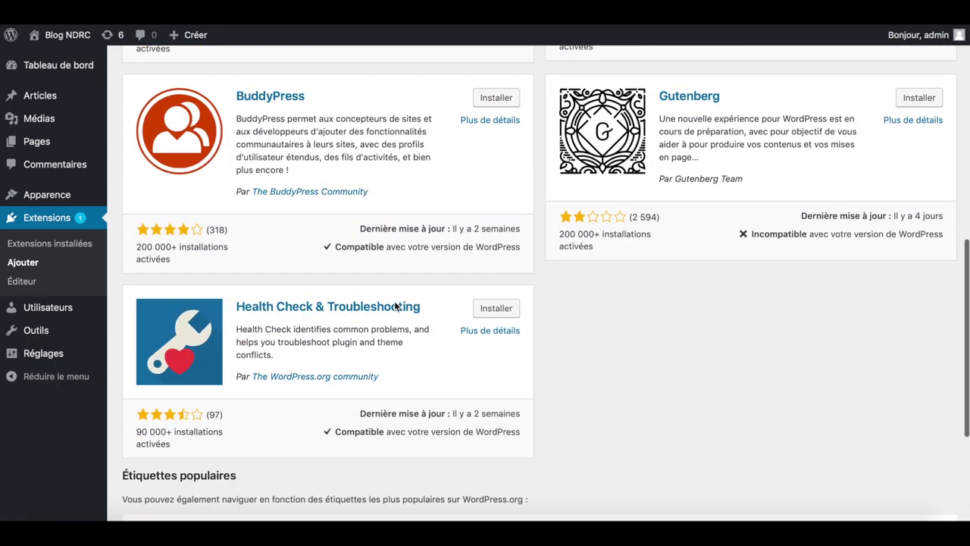
{"action": "scroll", "coordinate": [394, 301], "scroll_direction": "up", "scroll_amount": 8}
{"action": "scroll", "coordinate": [395, 307], "scroll_direction": "down", "scroll_amount": 1}
Search the extensions for "flowpaper PDF", and install and activate the flowpaper extension.
{"action": "left_click", "coordinate": [784, 154]}
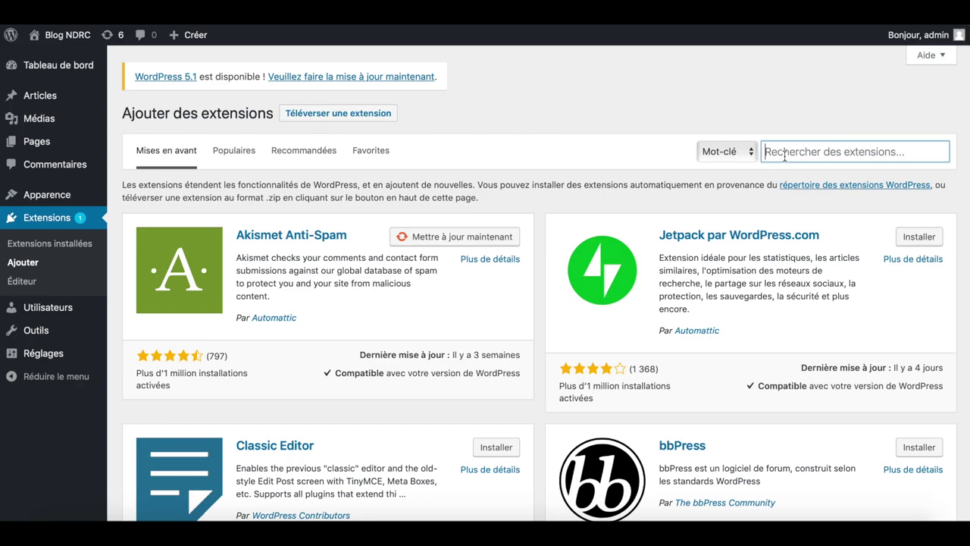
{"action": "type", "text": "flow"}
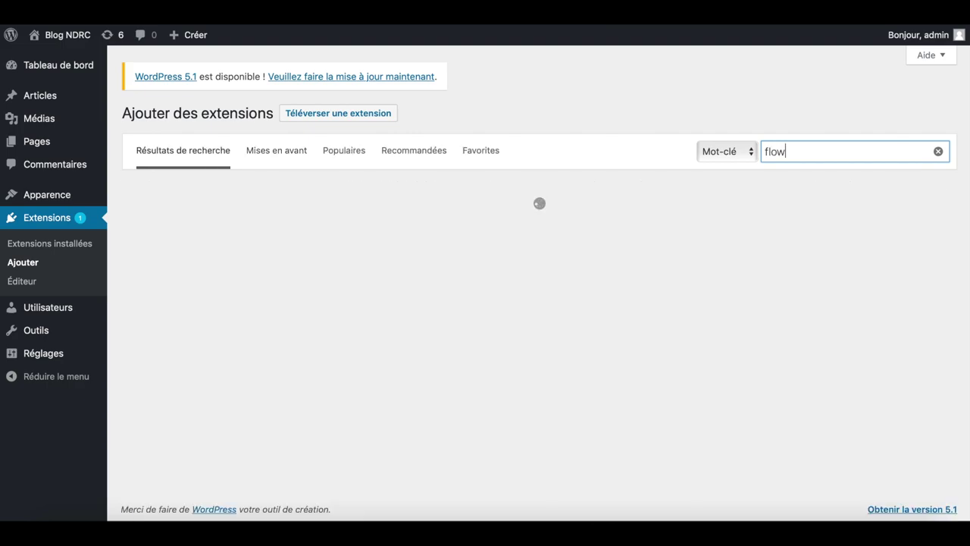
{"action": "type", "text": "papaer"}
{"action": "key", "text": "BackSpace"}
{"action": "key", "text": "BackSpace"}
{"action": "key", "text": "BackSpace"}
{"action": "key", "text": "BackSpace"}
{"action": "type", "text": "er PDF"}
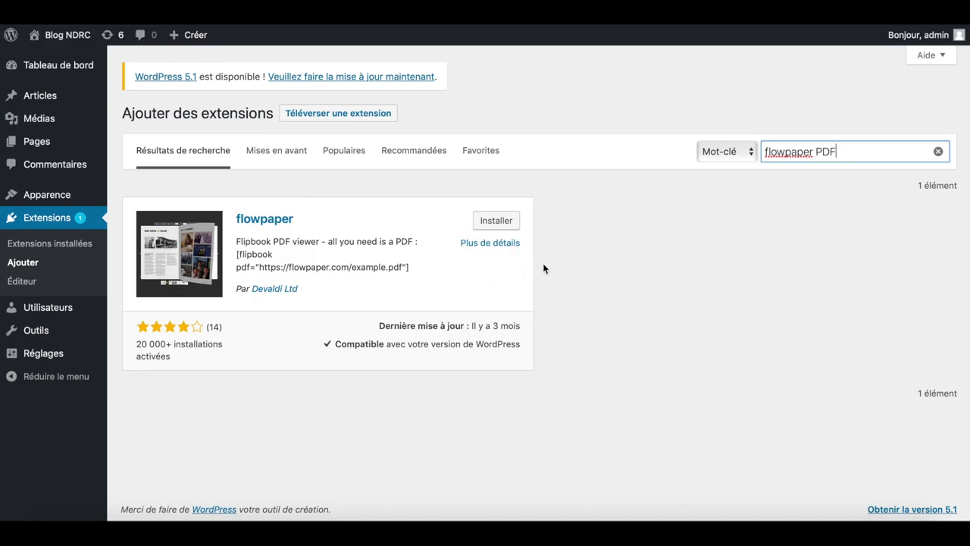
{"action": "left_click", "coordinate": [505, 224]}
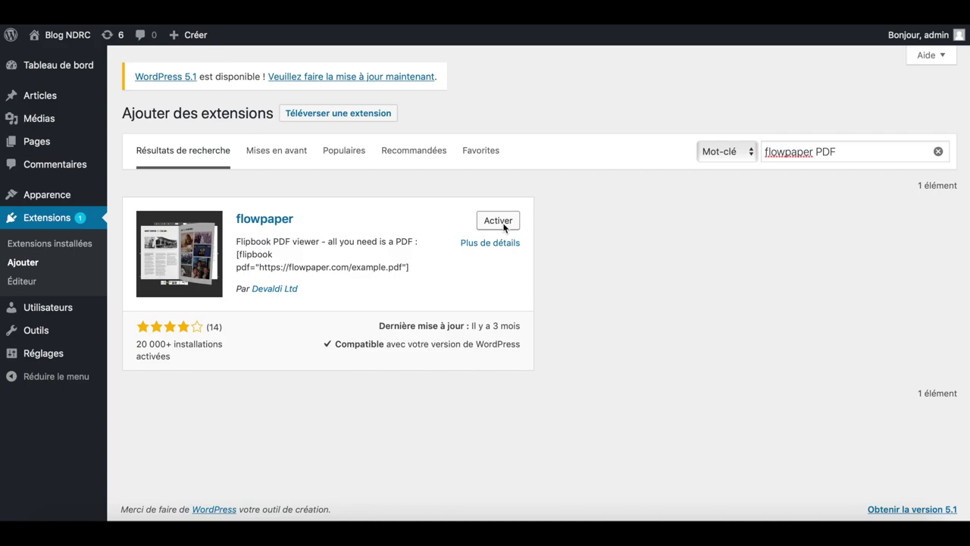
{"action": "left_click", "coordinate": [503, 225]}
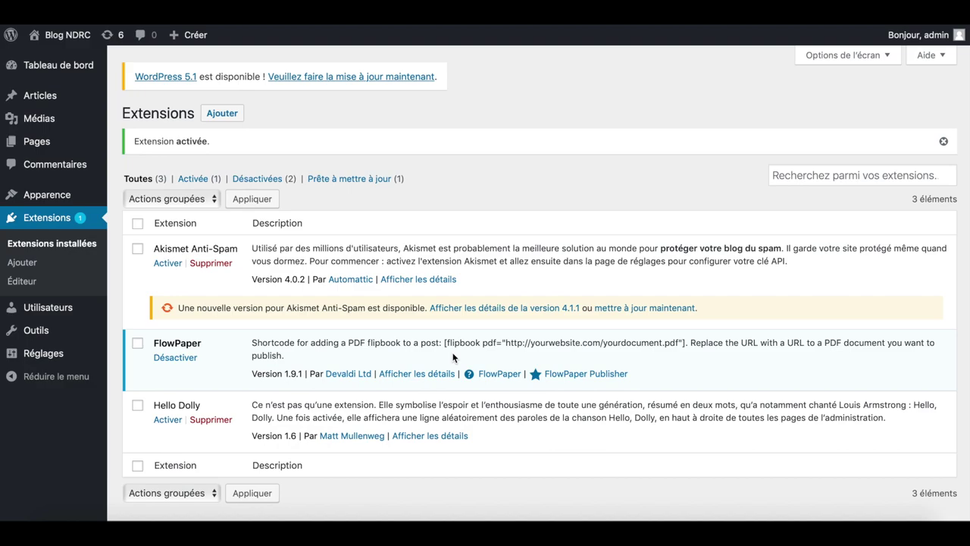
View the FlowPaper extension's details, read how to embed a PDF with its shortcode, and close them.
{"action": "scroll", "coordinate": [457, 360], "scroll_direction": "down", "scroll_amount": 1}
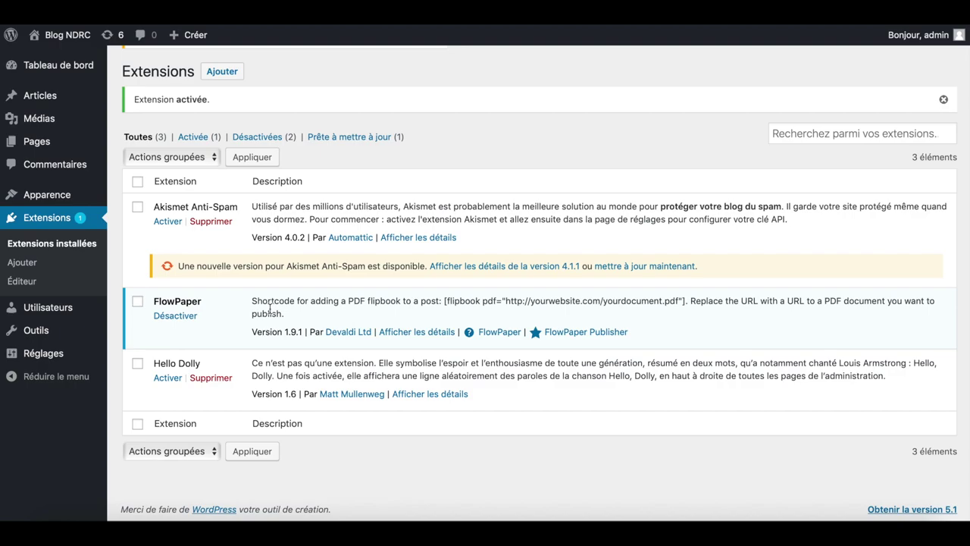
{"action": "left_click", "coordinate": [430, 334]}
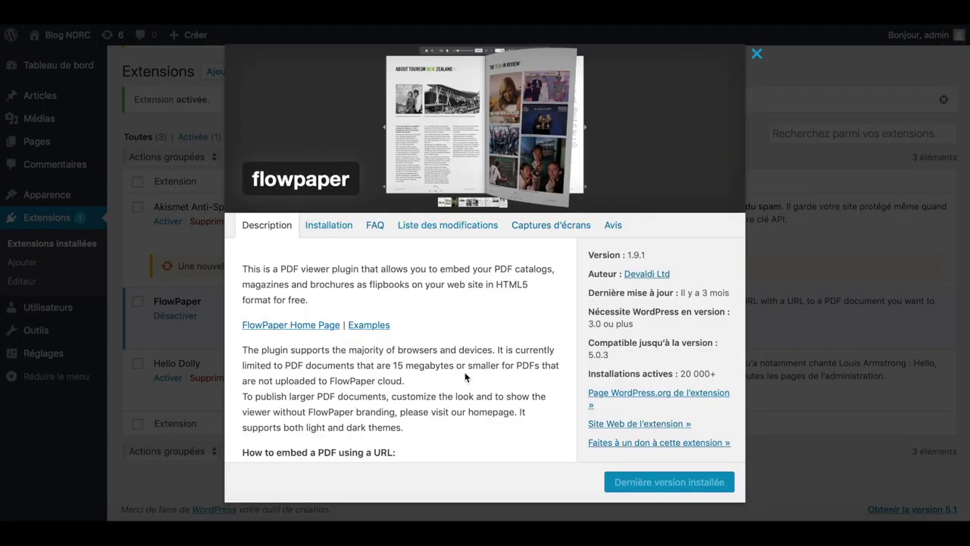
{"action": "scroll", "coordinate": [384, 349], "scroll_direction": "down", "scroll_amount": 1}
{"action": "scroll", "coordinate": [384, 350], "scroll_direction": "down", "scroll_amount": 5}
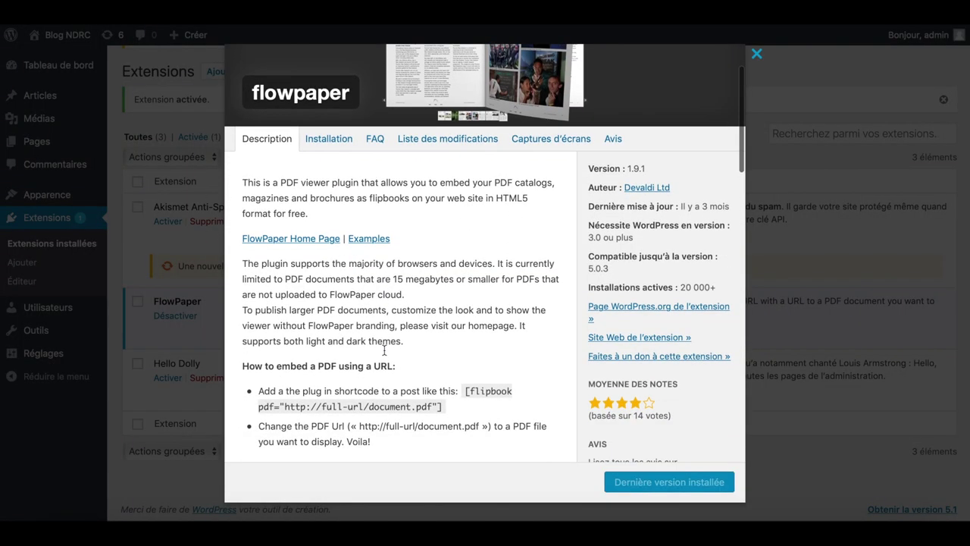
{"action": "scroll", "coordinate": [384, 350], "scroll_direction": "down", "scroll_amount": 2}
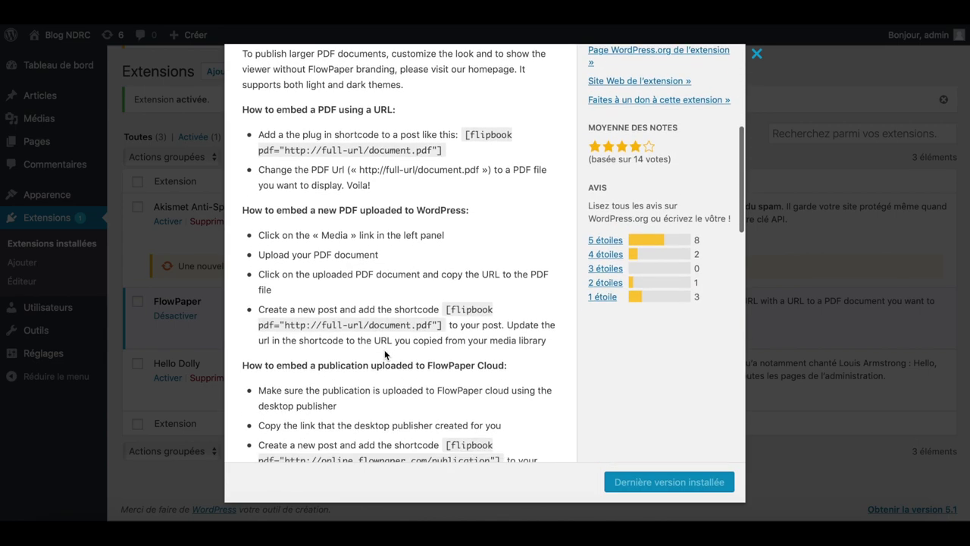
{"action": "scroll", "coordinate": [384, 349], "scroll_direction": "up", "scroll_amount": 3}
{"action": "scroll", "coordinate": [384, 349], "scroll_direction": "up", "scroll_amount": 5}
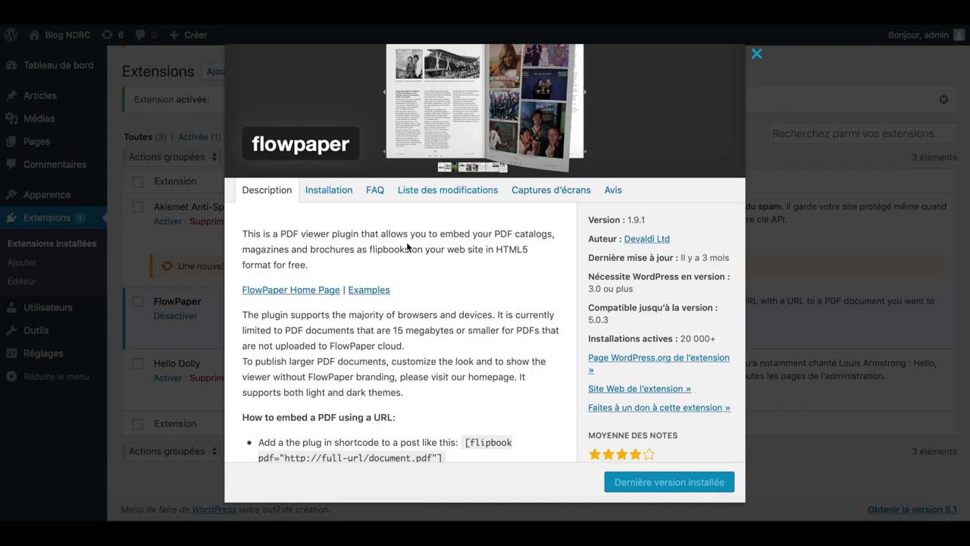
{"action": "scroll", "coordinate": [409, 227], "scroll_direction": "up", "scroll_amount": 1}
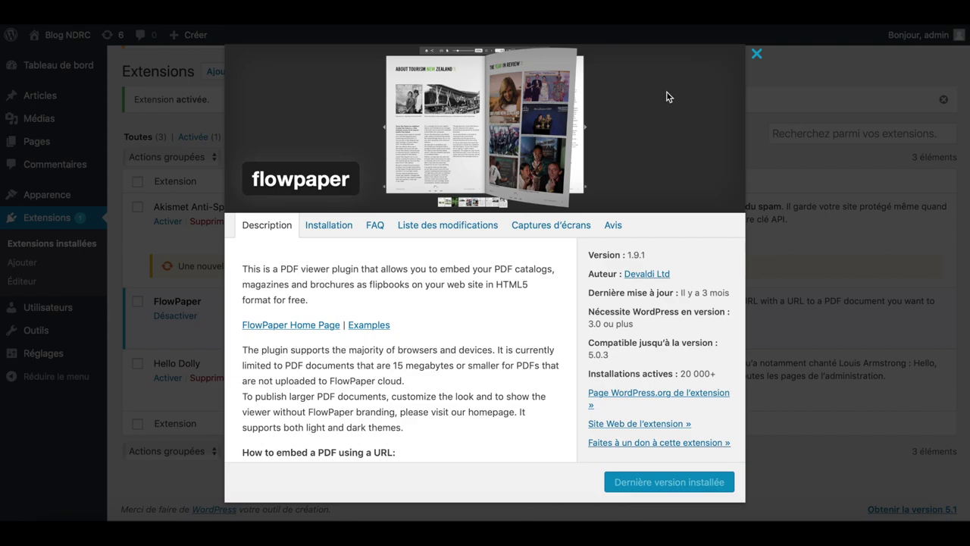
{"action": "left_click", "coordinate": [759, 57]}
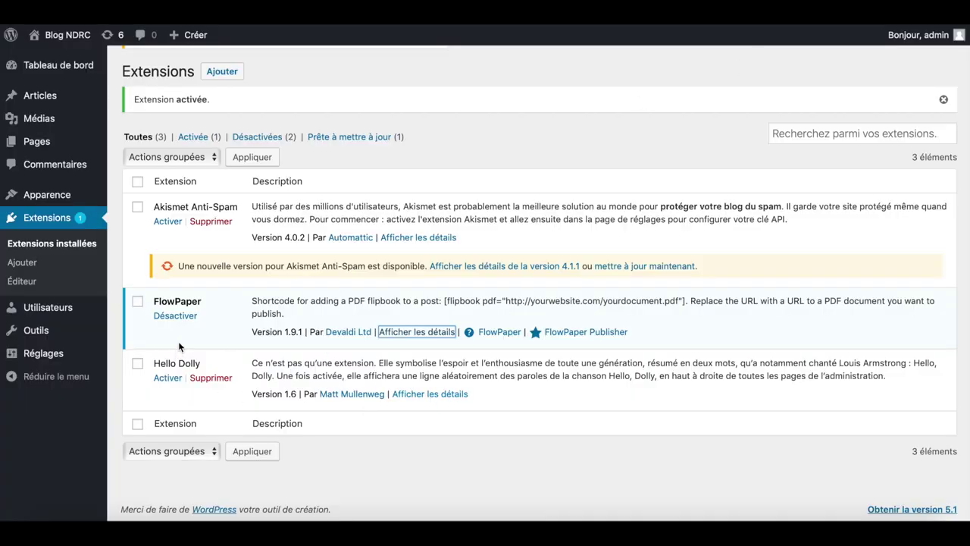
Start adding a file to the media library and filter the file chooser to PDF documents.
{"action": "left_click", "coordinate": [64, 120]}
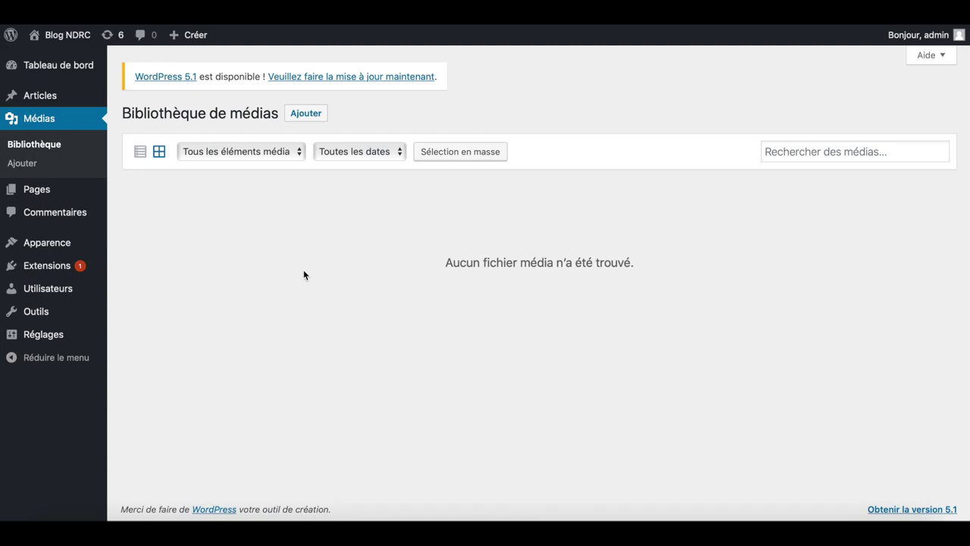
{"action": "left_click", "coordinate": [307, 114]}
{"action": "left_click", "coordinate": [564, 213]}
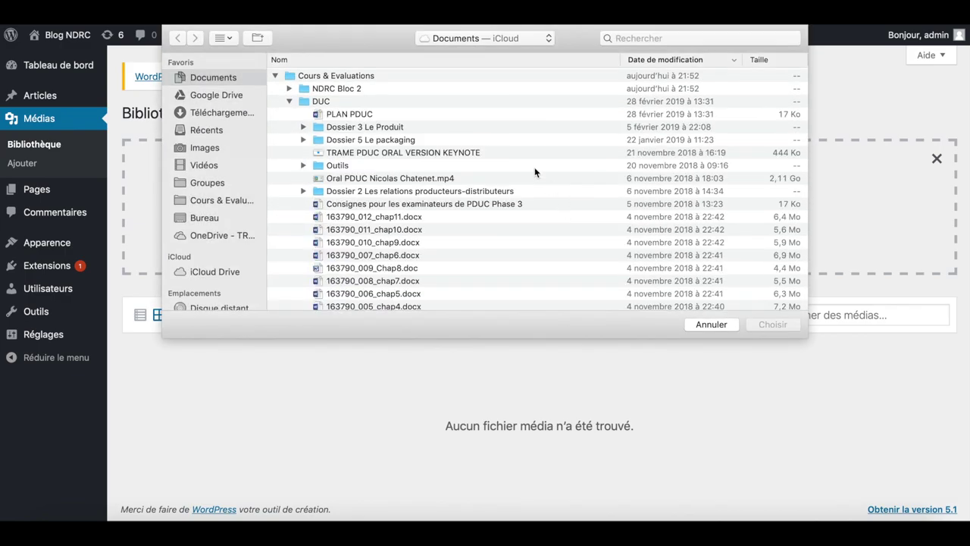
{"action": "left_click", "coordinate": [634, 37]}
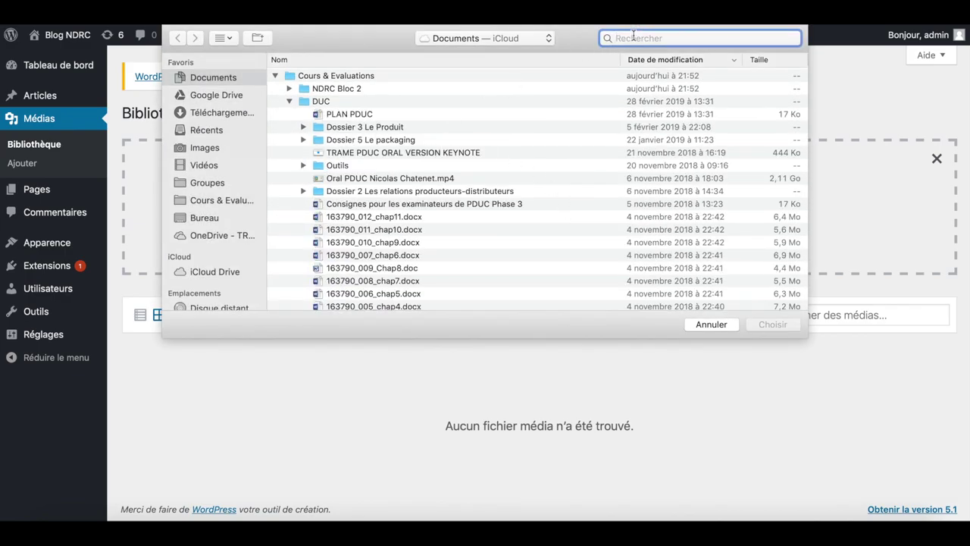
{"action": "type", "text": ".pdf"}
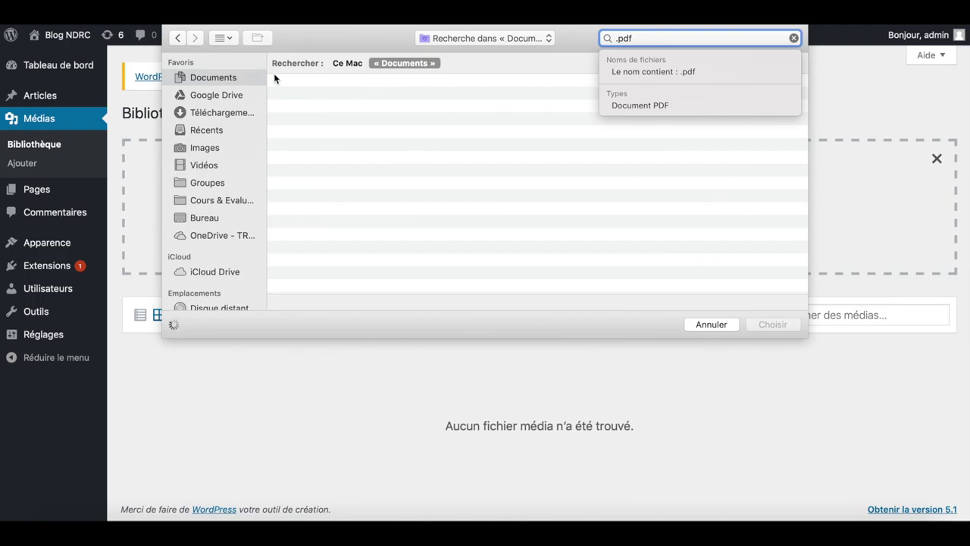
{"action": "key", "text": "Down"}
{"action": "key", "text": "Down"}
{"action": "key", "text": "Return"}
Preview the PDF "Les 7 conseils pour se créer un bon profil sur Linkedin" and upload it to the media library.
{"action": "left_click", "coordinate": [442, 113]}
{"action": "key", "text": "space"}
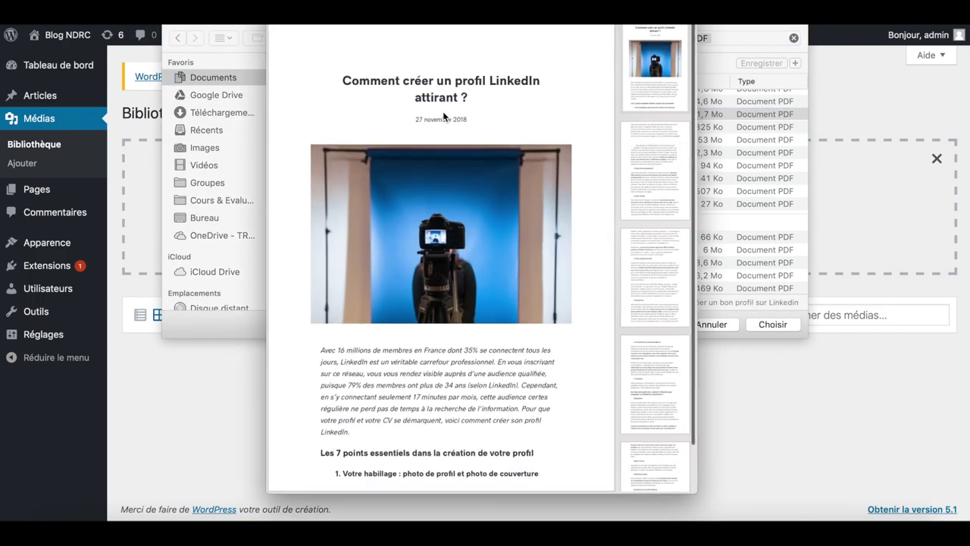
{"action": "scroll", "coordinate": [458, 255], "scroll_direction": "down", "scroll_amount": 3}
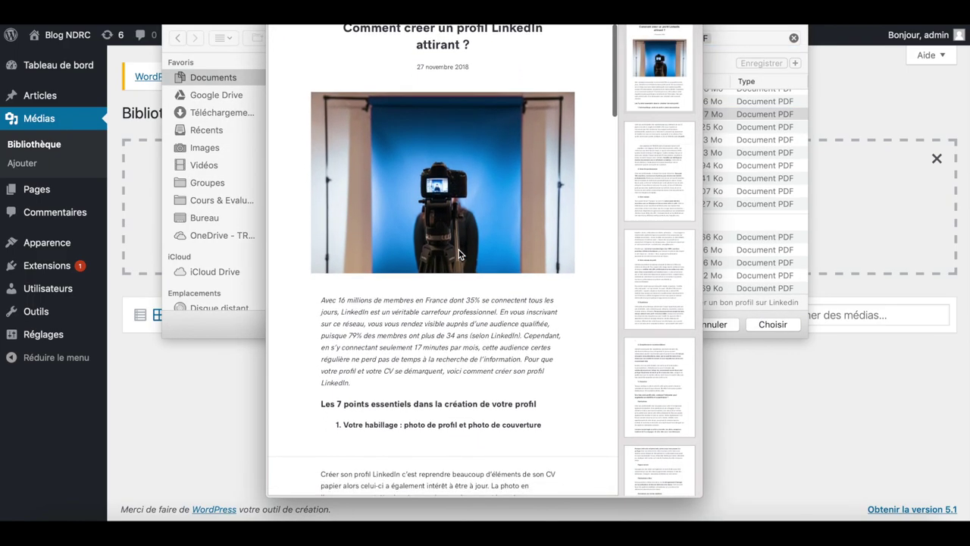
{"action": "scroll", "coordinate": [458, 255], "scroll_direction": "down", "scroll_amount": 10}
{"action": "scroll", "coordinate": [458, 254], "scroll_direction": "down", "scroll_amount": 15}
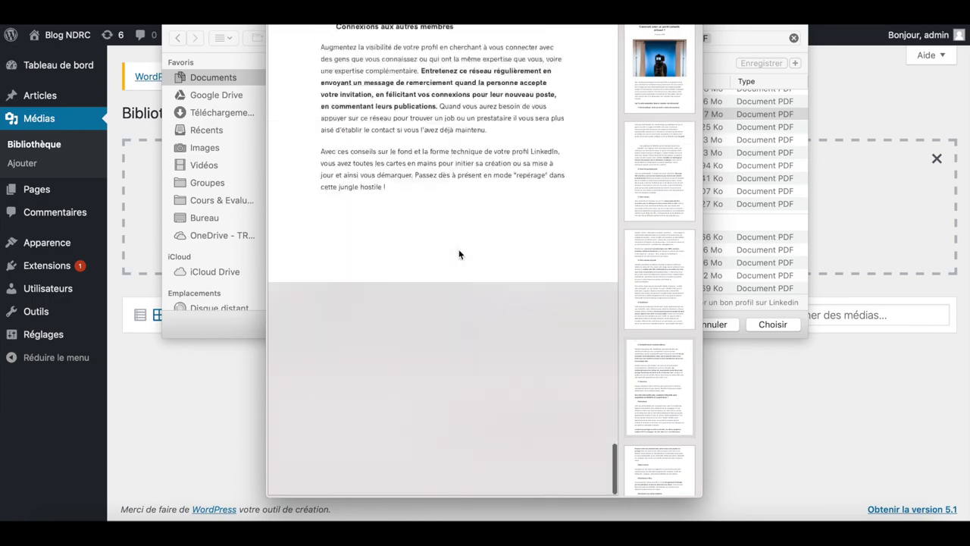
{"action": "scroll", "coordinate": [458, 255], "scroll_direction": "up", "scroll_amount": 10}
{"action": "key", "text": "space"}
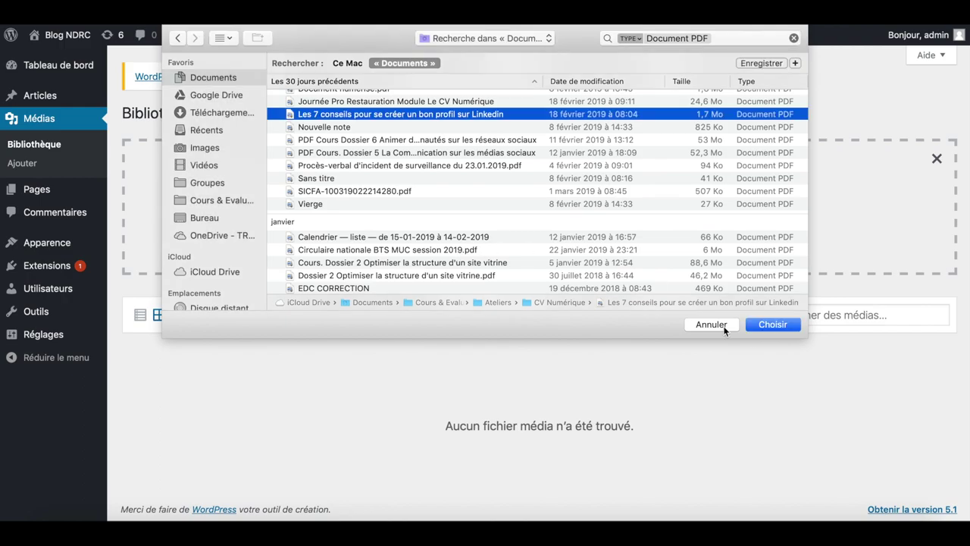
{"action": "left_click", "coordinate": [774, 326]}
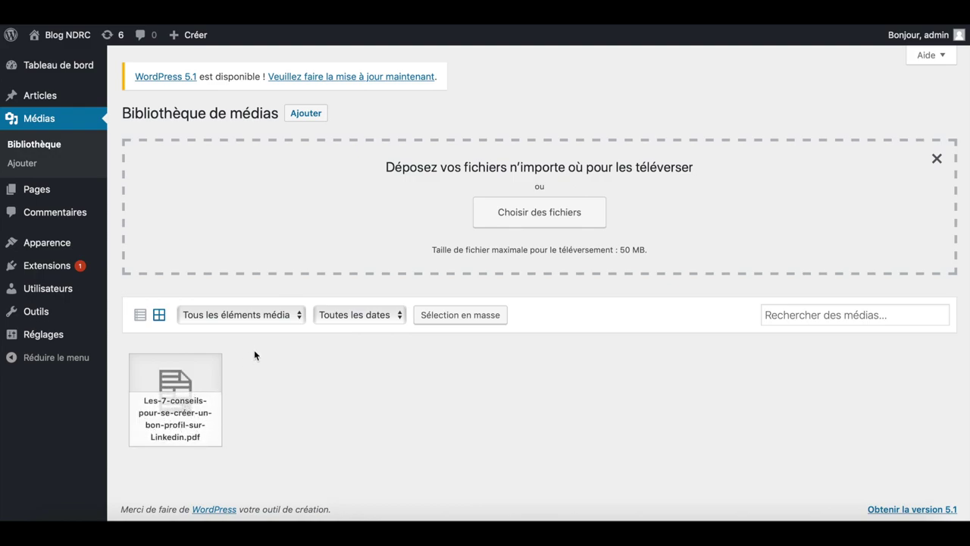
Open the uploaded PDF's attachment details and copy its full web address.
{"action": "left_click", "coordinate": [193, 376]}
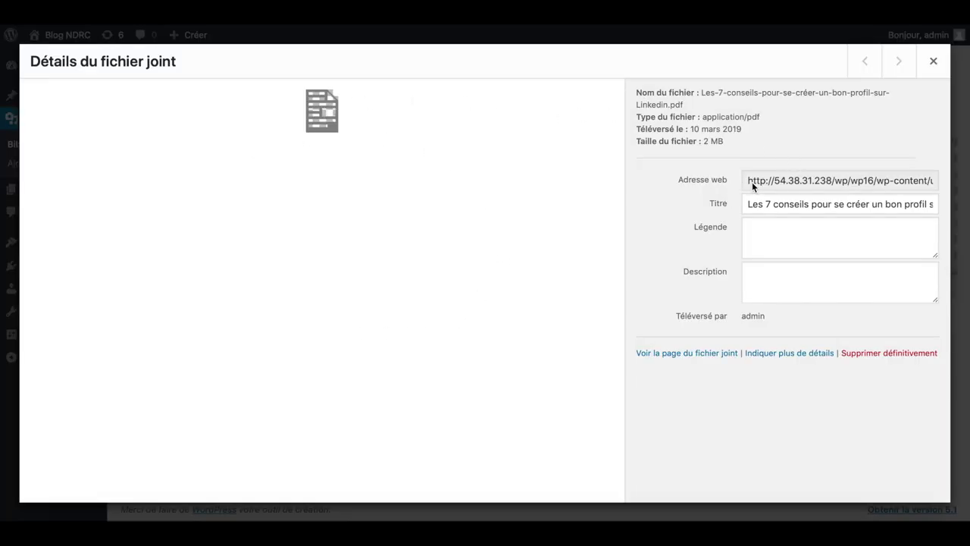
{"action": "left_click_drag", "start_coordinate": [745, 182], "coordinate": [957, 178]}
{"action": "left_click", "coordinate": [920, 191]}
{"action": "triple_click", "coordinate": [922, 189]}
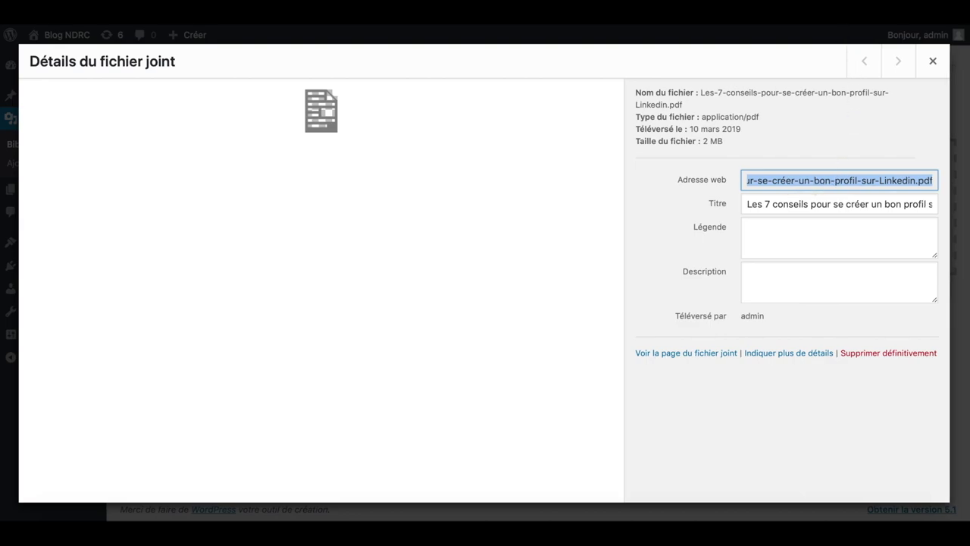
Load the PDF's web address in a new browser tab and look through the whole document.
{"action": "key", "text": "super+t"}
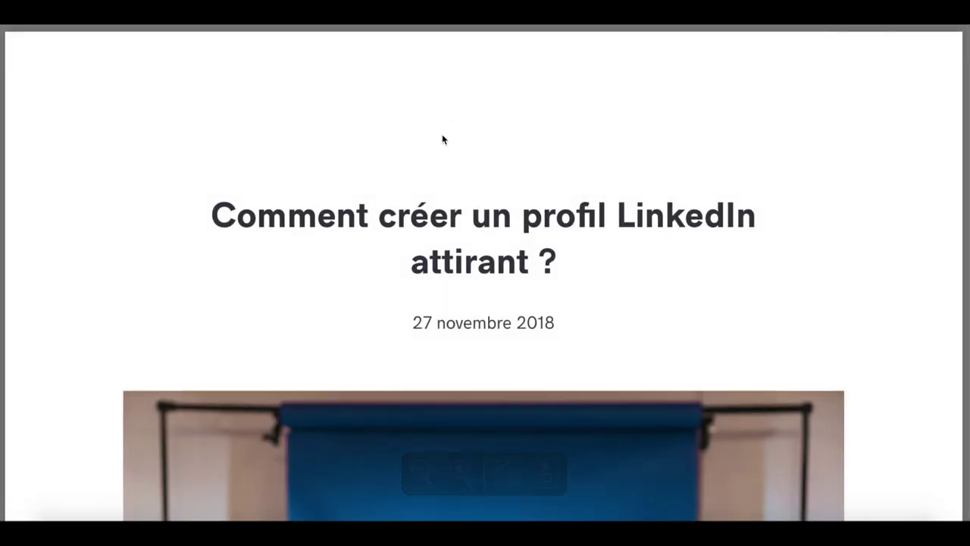
{"action": "scroll", "coordinate": [451, 319], "scroll_direction": "down", "scroll_amount": 1}
{"action": "scroll", "coordinate": [451, 319], "scroll_direction": "down", "scroll_amount": 20}
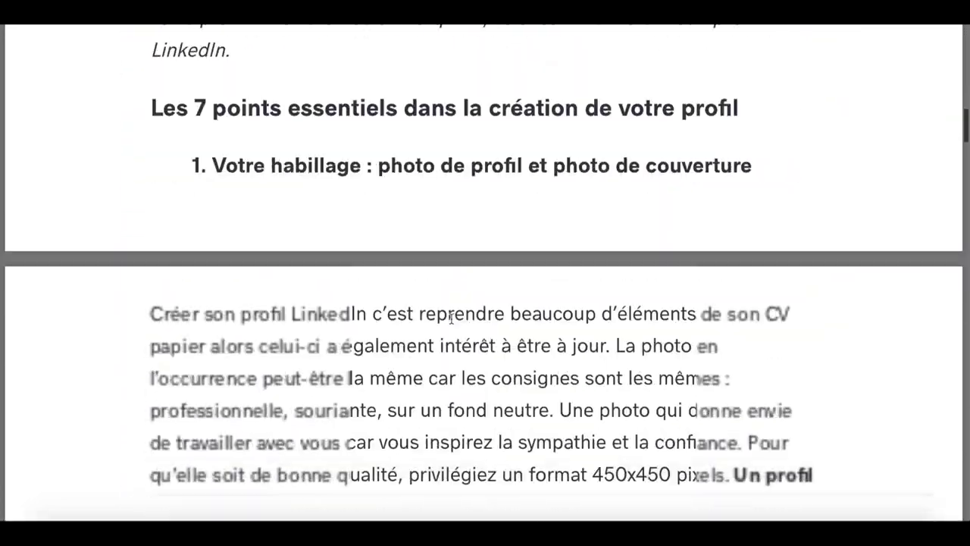
{"action": "scroll", "coordinate": [451, 319], "scroll_direction": "down", "scroll_amount": 20}
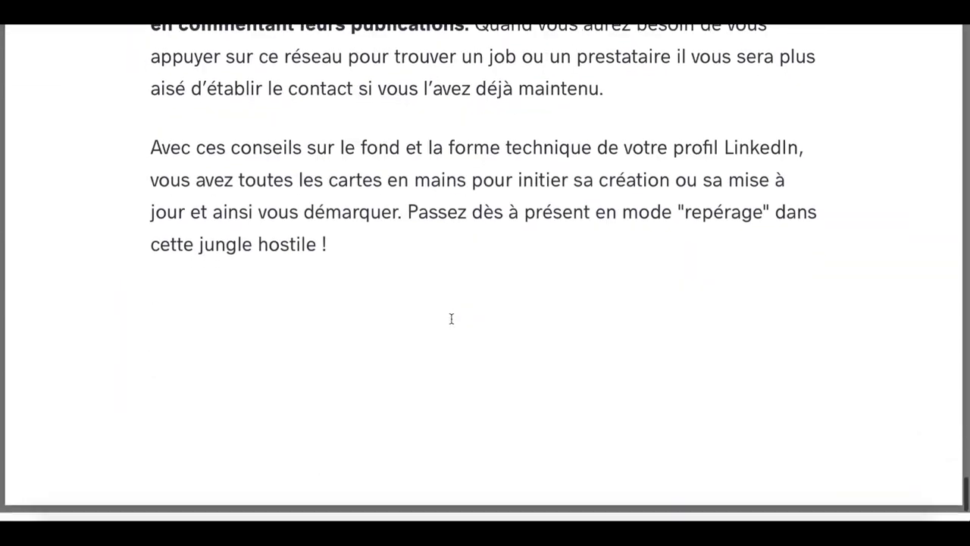
{"action": "scroll", "coordinate": [552, 371], "scroll_direction": "up", "scroll_amount": 20}
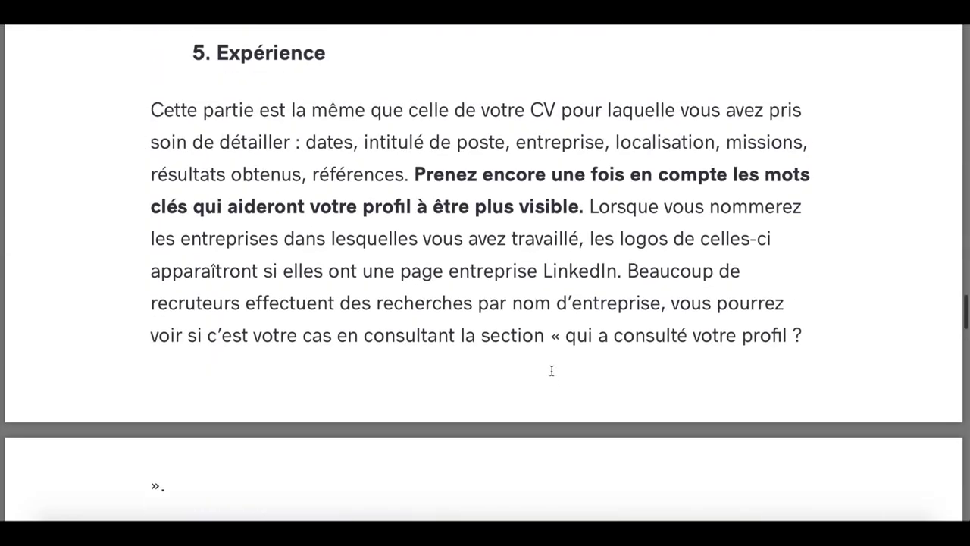
{"action": "scroll", "coordinate": [552, 370], "scroll_direction": "up", "scroll_amount": 20}
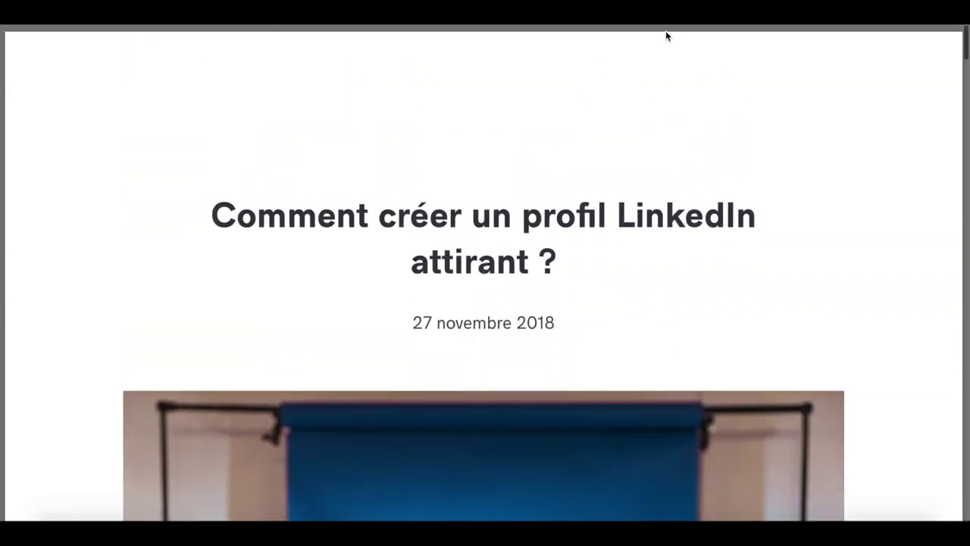
Close the PDF's browser tab, reselect the file's full web address, and close its attachment details.
{"action": "key", "text": "super+w"}
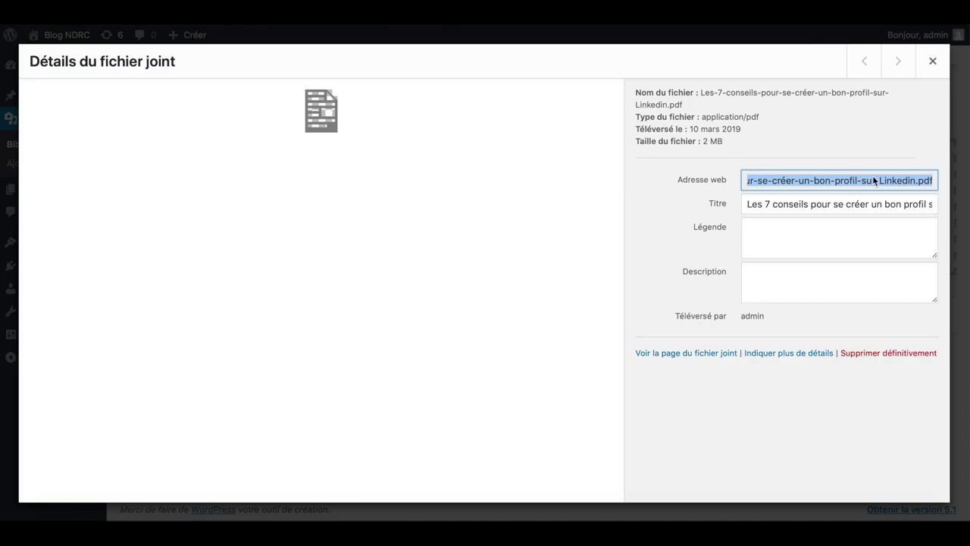
{"action": "left_click", "coordinate": [786, 185]}
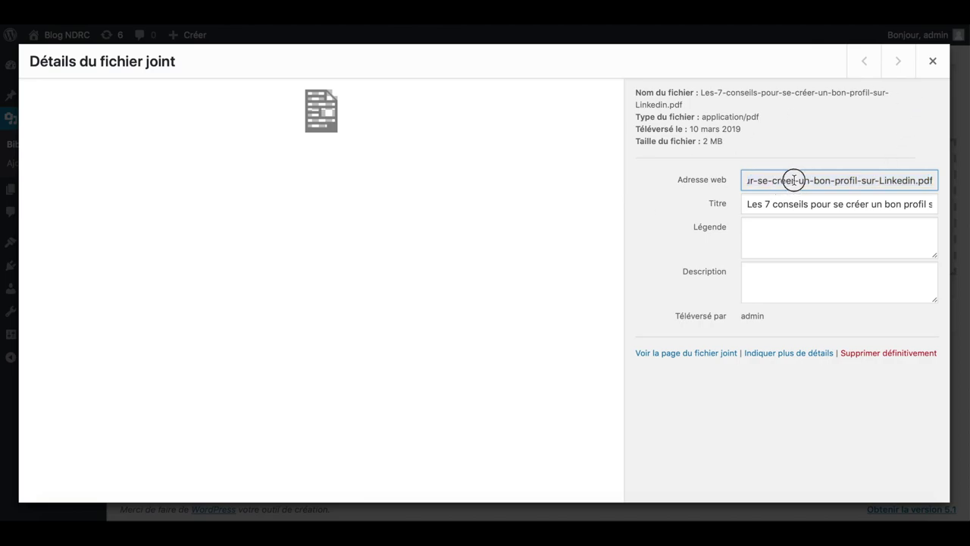
{"action": "left_click", "coordinate": [668, 180]}
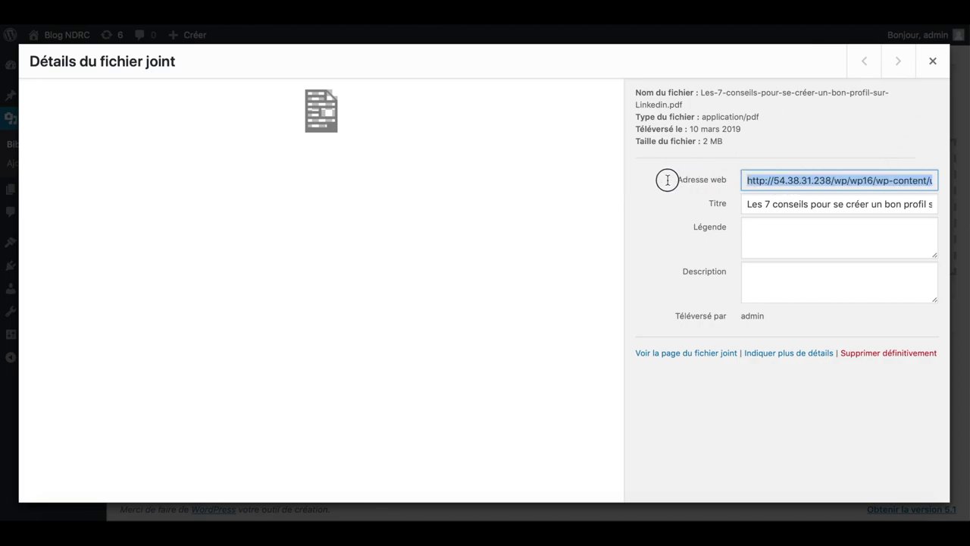
{"action": "left_click", "coordinate": [934, 61]}
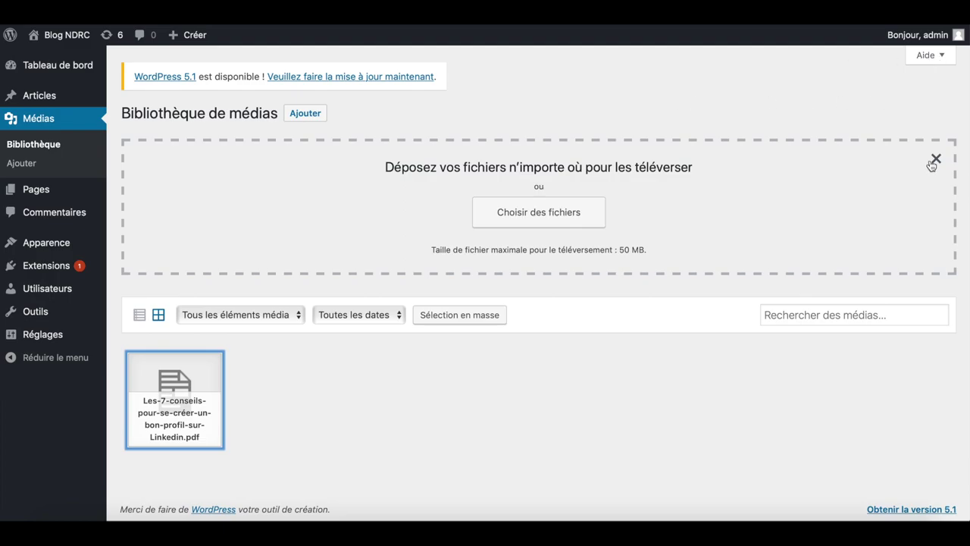
Show the installation instructions in the details of the installed FlowPaper extension.
{"action": "mouse_move", "coordinate": [23, 268]}
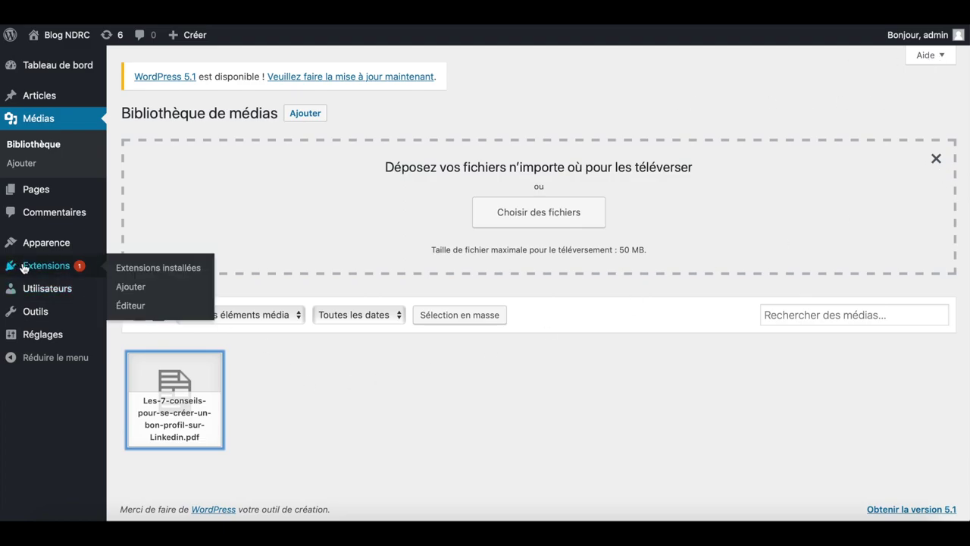
{"action": "left_click", "coordinate": [142, 276]}
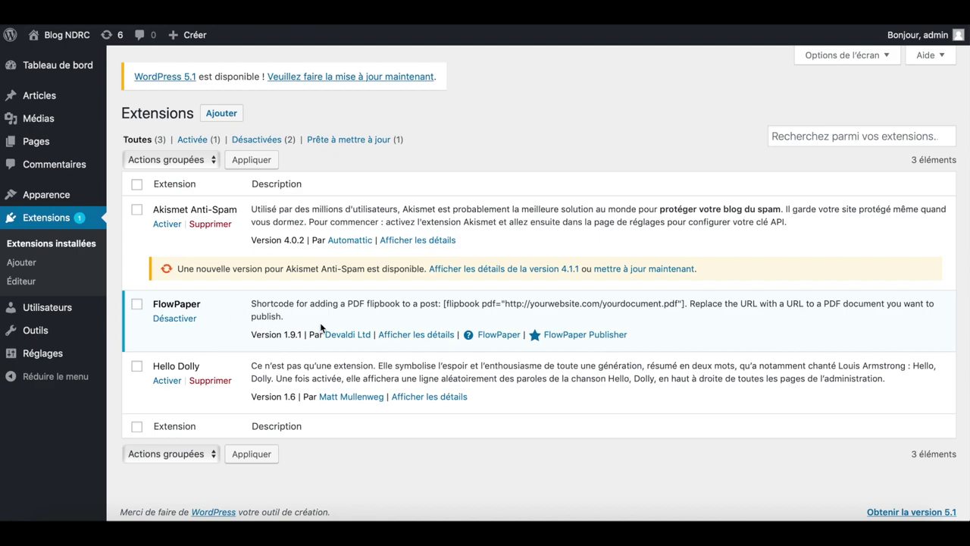
{"action": "left_click", "coordinate": [416, 335]}
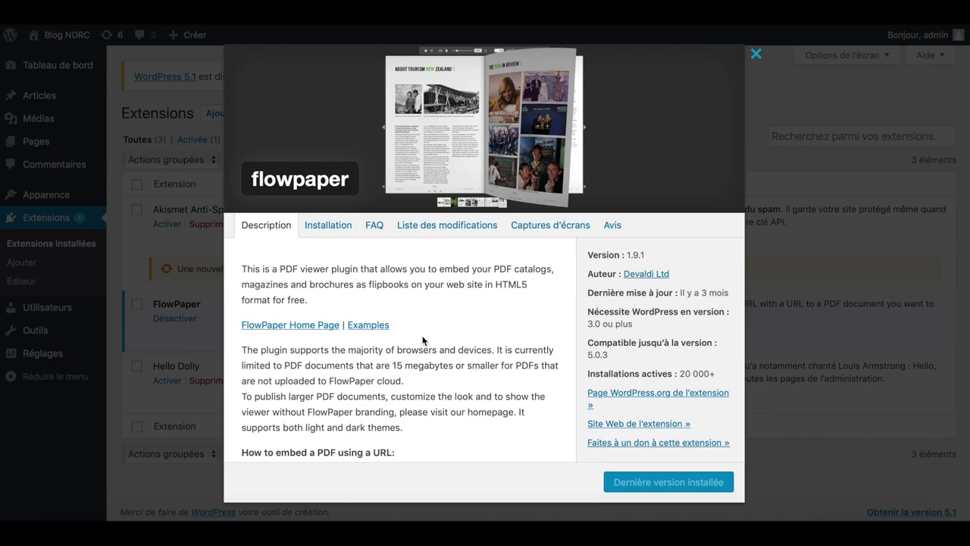
{"action": "left_click", "coordinate": [320, 227]}
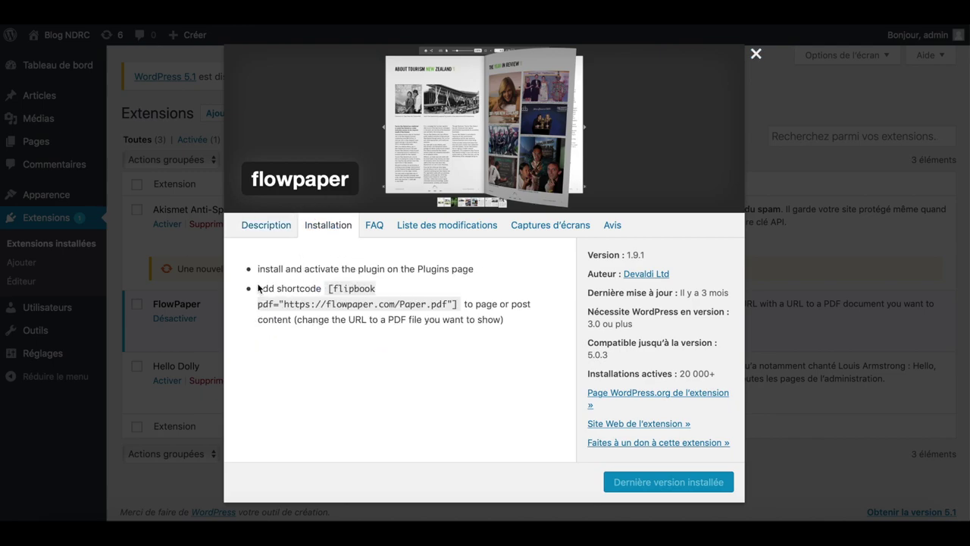
{"action": "left_click_drag", "start_coordinate": [258, 288], "coordinate": [319, 289]}
{"action": "left_click", "coordinate": [324, 288]}
{"action": "left_click", "coordinate": [324, 288]}
{"action": "left_click_drag", "start_coordinate": [326, 288], "coordinate": [464, 298]}
{"action": "key", "text": "ctrl+c"}
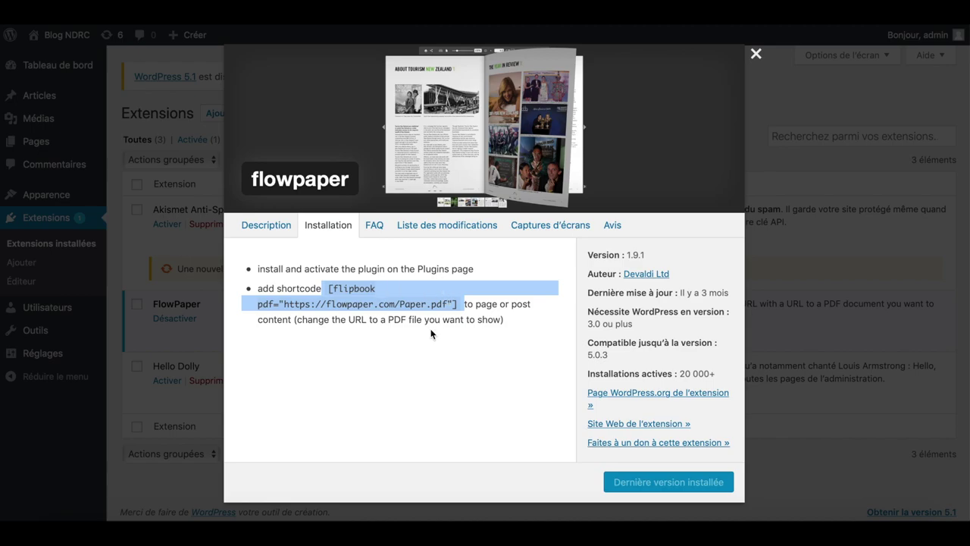
{"action": "left_click", "coordinate": [756, 56]}
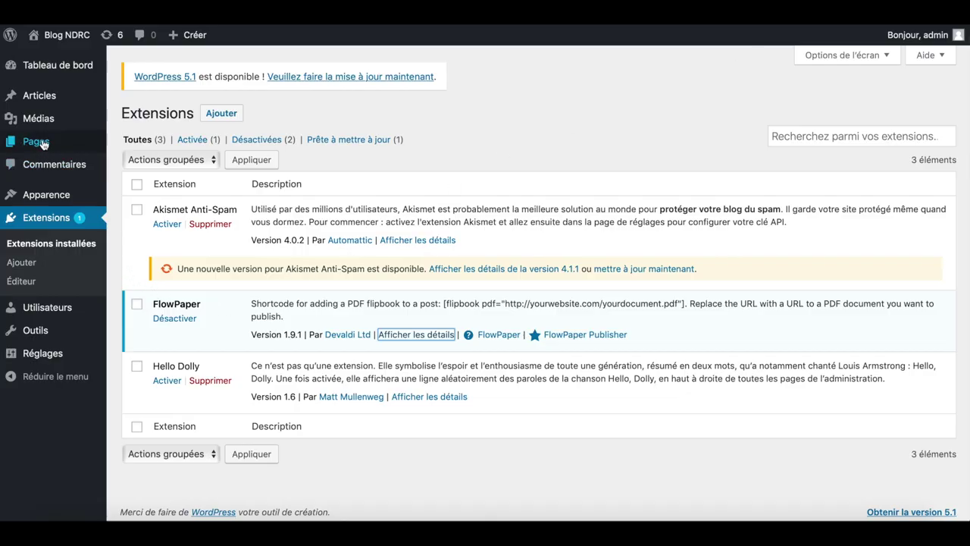
Create a new page with the title "Astuces Linkedin".
{"action": "mouse_move", "coordinate": [43, 144]}
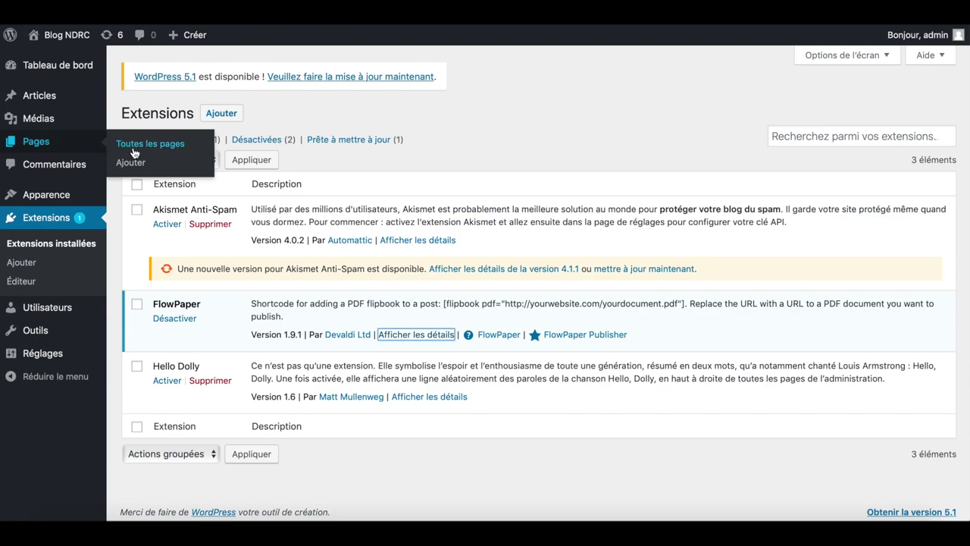
{"action": "left_click", "coordinate": [136, 162]}
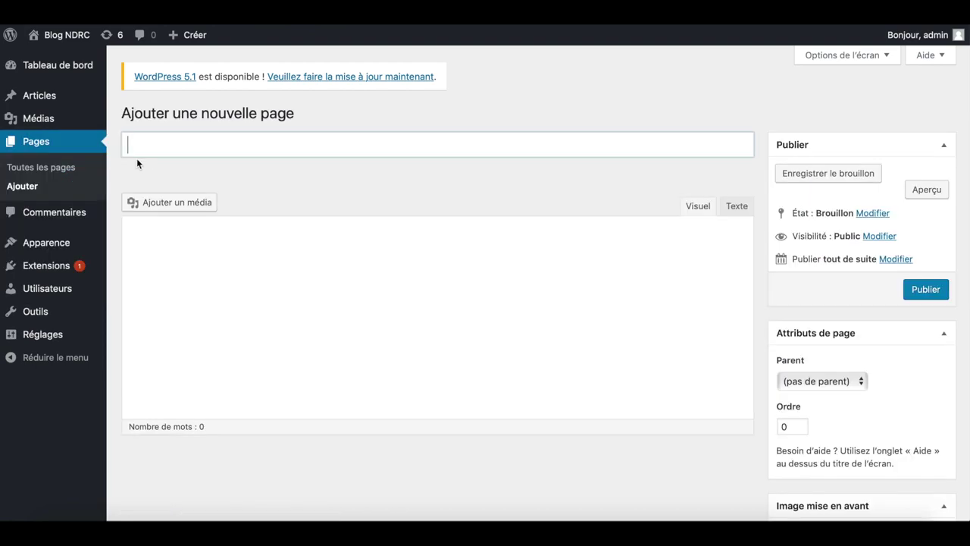
{"action": "left_click", "coordinate": [190, 144]}
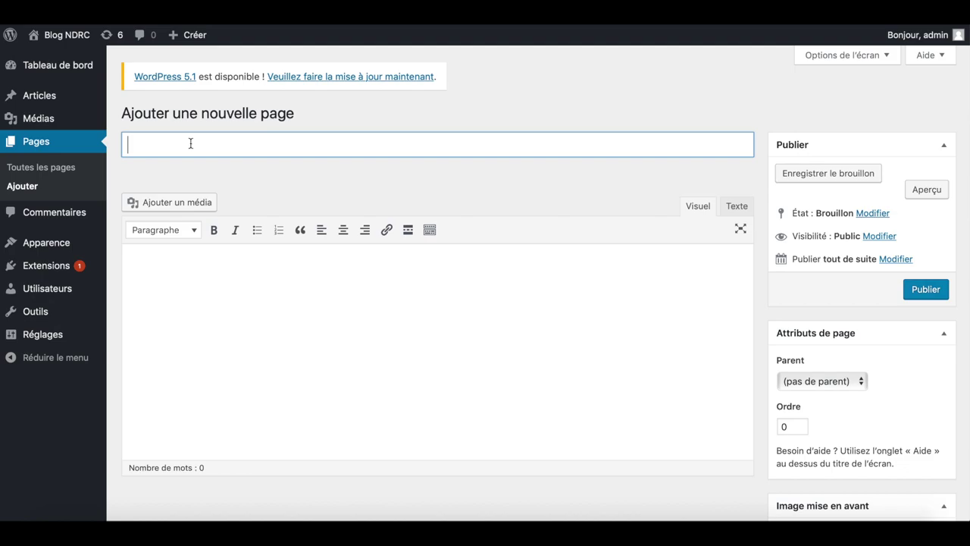
{"action": "type", "text": "1"}
{"action": "key", "text": "BackSpace"}
{"action": "type", "text": "Astuces Linkedin"}
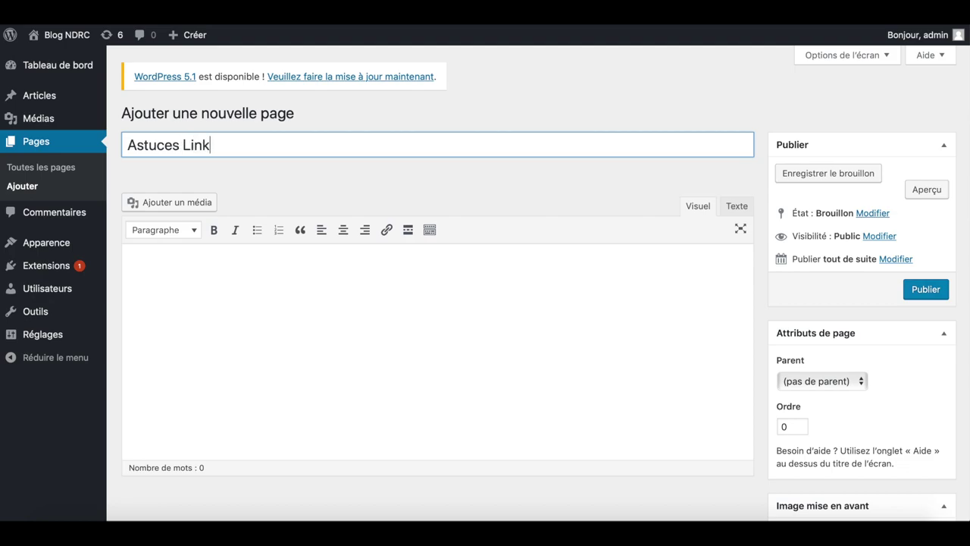
Write "Voici un article avec des astuces pour utiliser Linkedin." in the page body and paste the copied flipbook shortcode below it.
{"action": "left_click", "coordinate": [201, 303]}
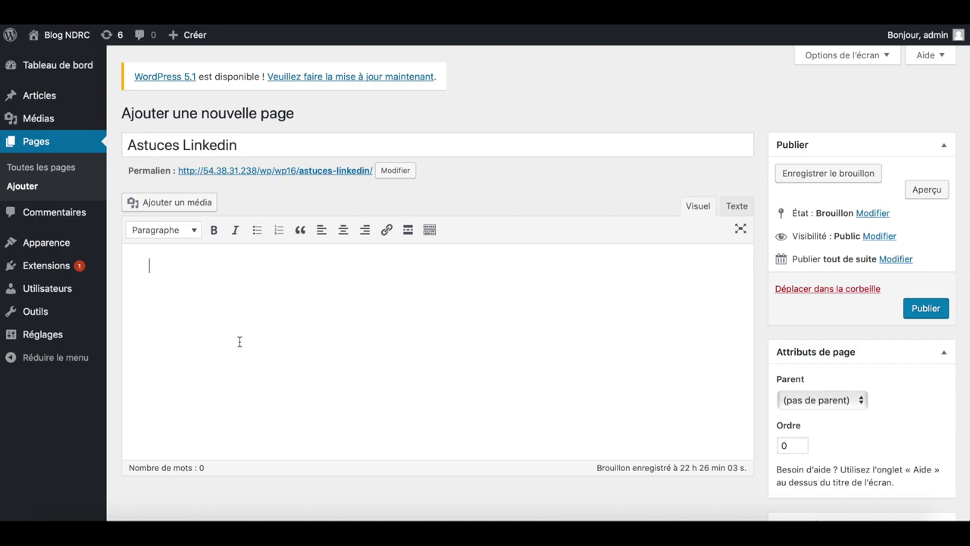
{"action": "type", "text": "Voici un article avec "}
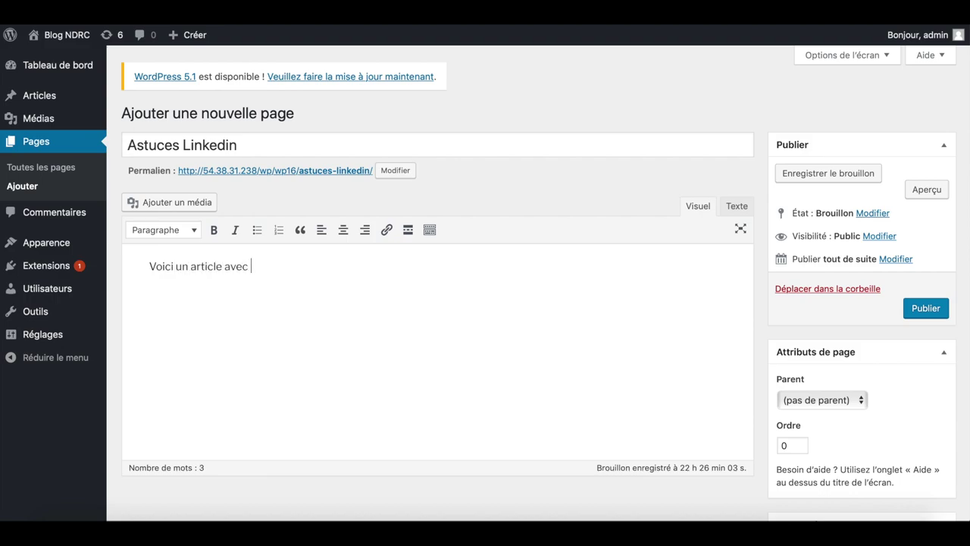
{"action": "type", "text": "des astuces pour "}
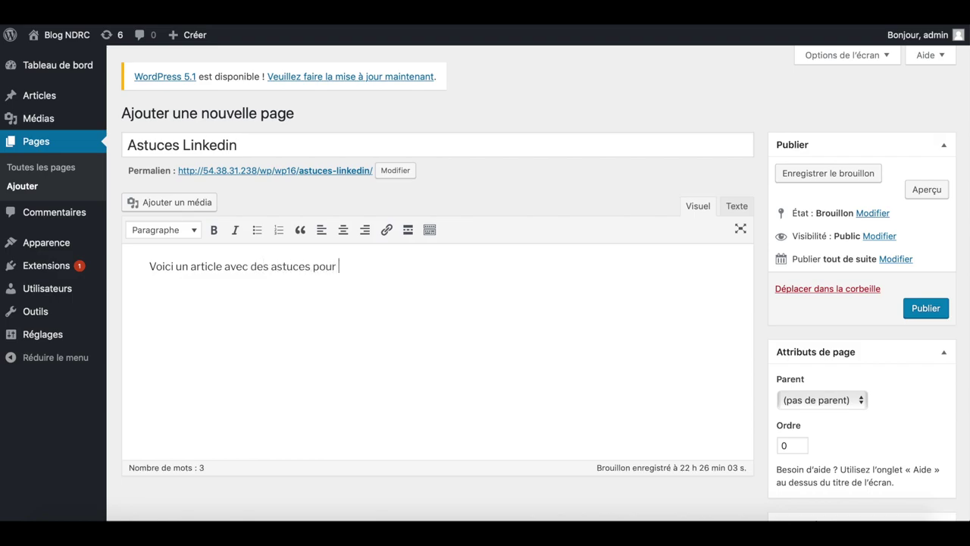
{"action": "type", "text": "utiliser Linkedin."}
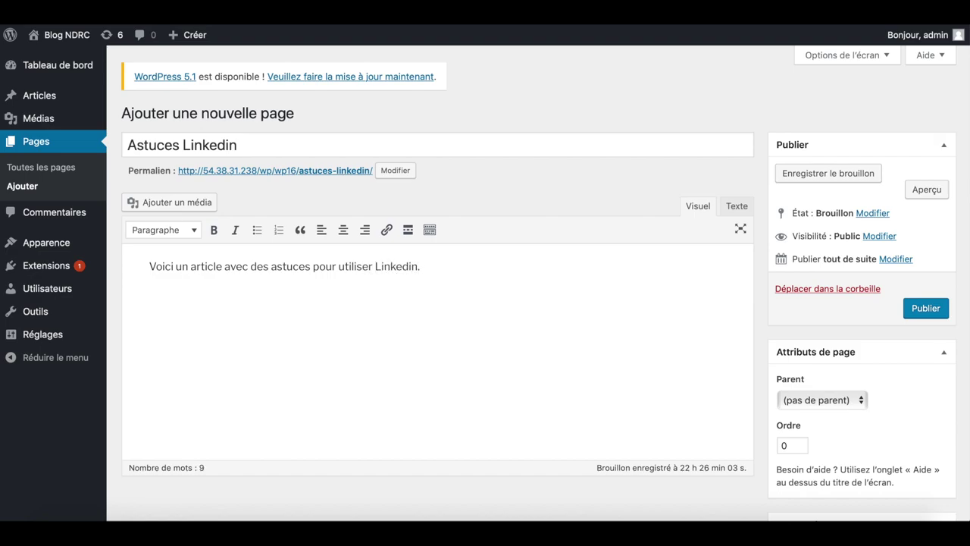
{"action": "key", "text": "ctrl+v"}
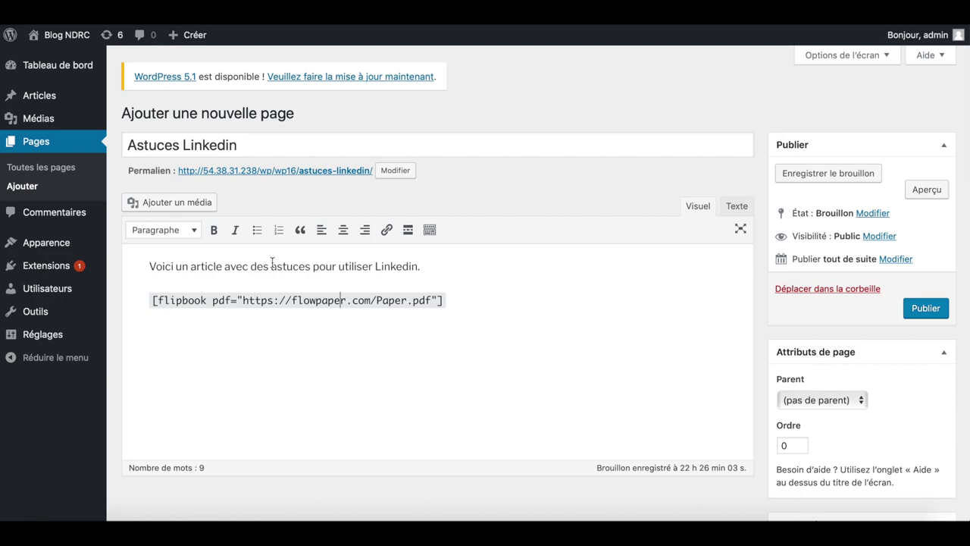
Copy the full web address of Les-7-conseils-pour-se-créer-un-bon-profil-sur-Linkedin.pdf from the media library and return to the page without inserting the file.
{"action": "left_click", "coordinate": [173, 201]}
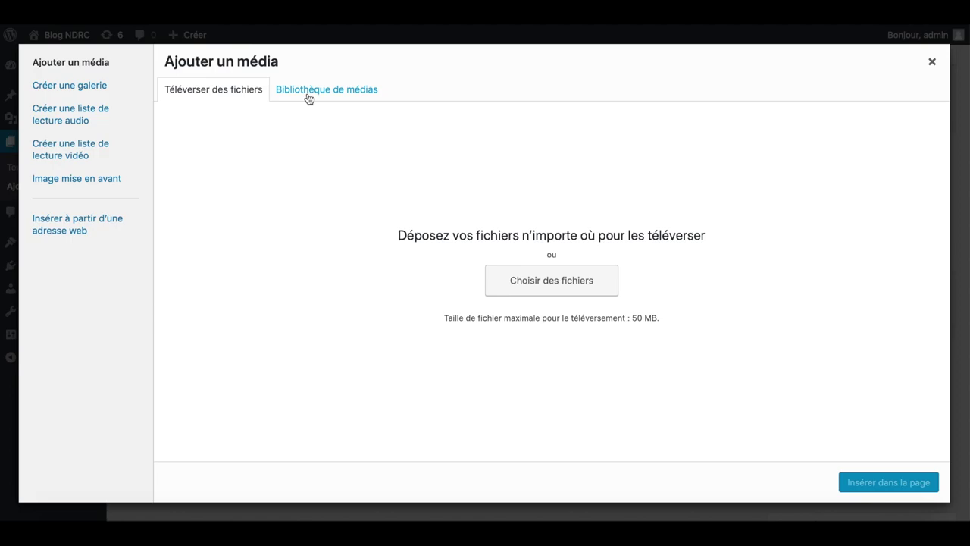
{"action": "left_click", "coordinate": [357, 89]}
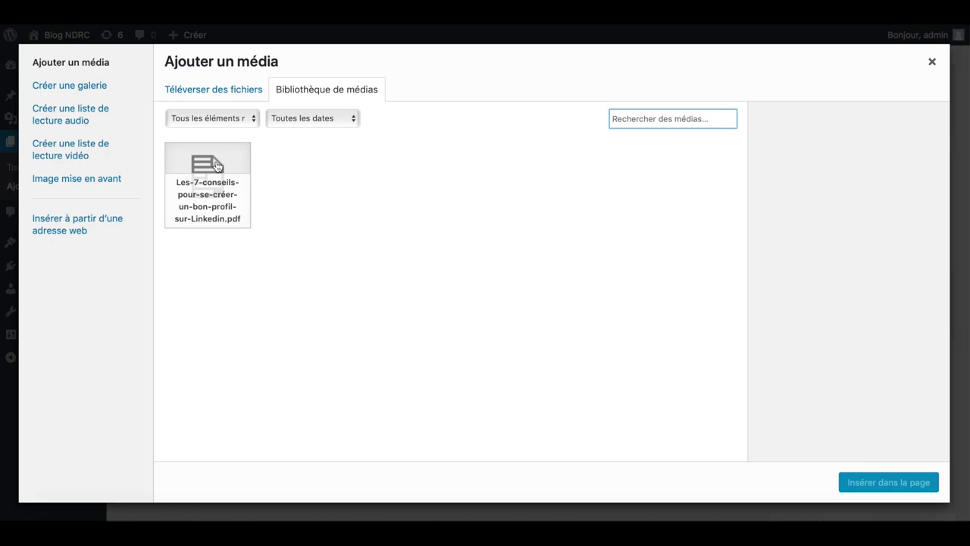
{"action": "left_click", "coordinate": [217, 165]}
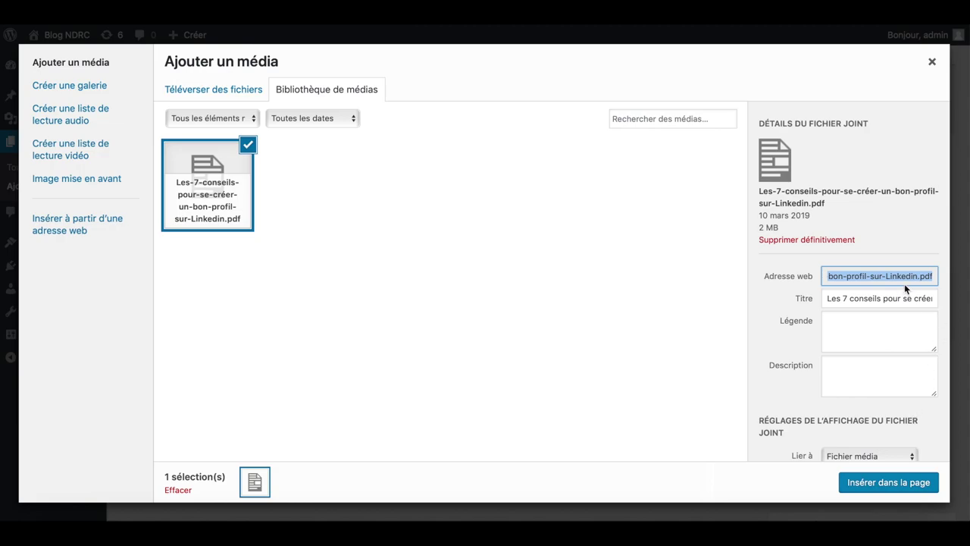
{"action": "left_click", "coordinate": [836, 277]}
{"action": "left_click", "coordinate": [836, 277]}
{"action": "left_click", "coordinate": [926, 282]}
{"action": "left_click_drag", "start_coordinate": [929, 278], "coordinate": [783, 277]}
{"action": "left_click", "coordinate": [846, 276]}
{"action": "triple_click", "coordinate": [837, 279]}
{"action": "left_click", "coordinate": [932, 63]}
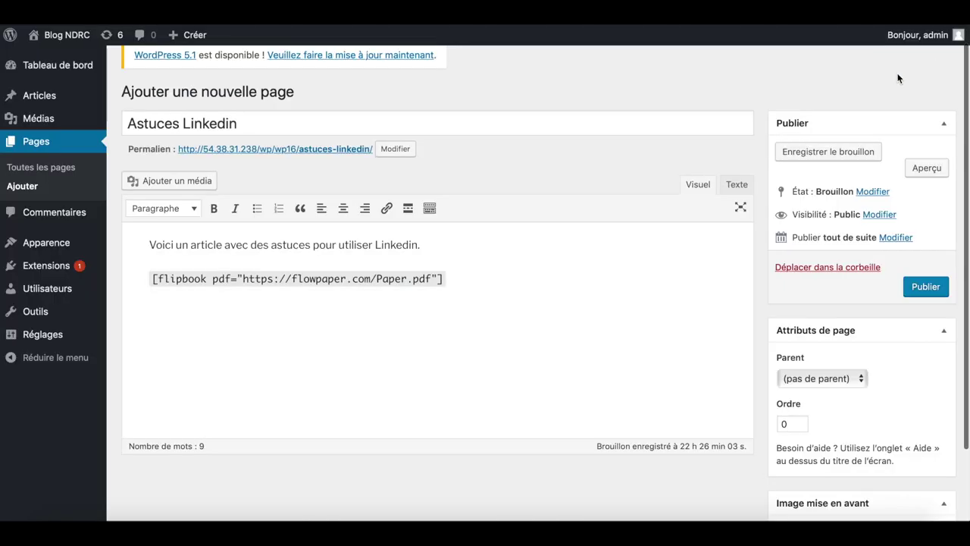
Try replacing the sample address inside the flipbook shortcode with the copied PDF address, and undo the replacement.
{"action": "left_click", "coordinate": [244, 281]}
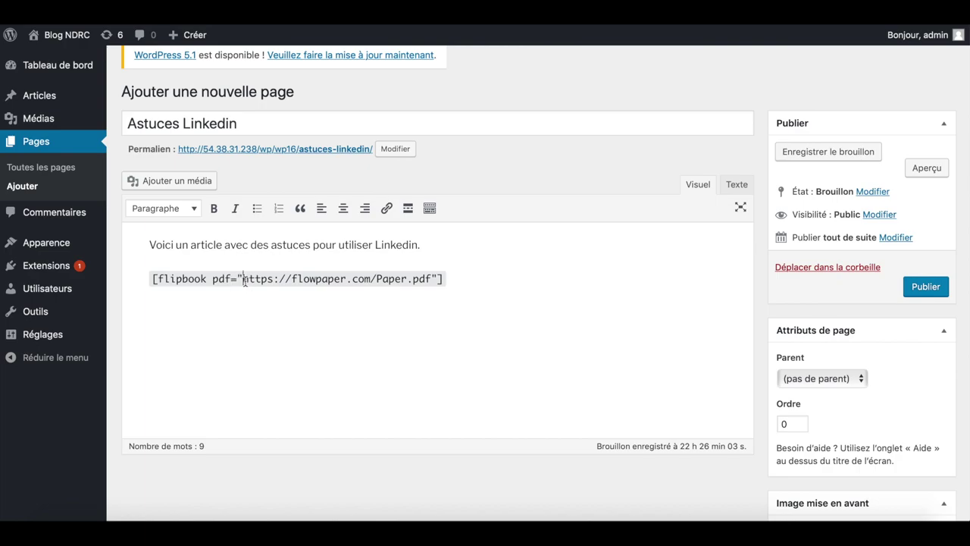
{"action": "left_click_drag", "start_coordinate": [242, 280], "coordinate": [433, 277]}
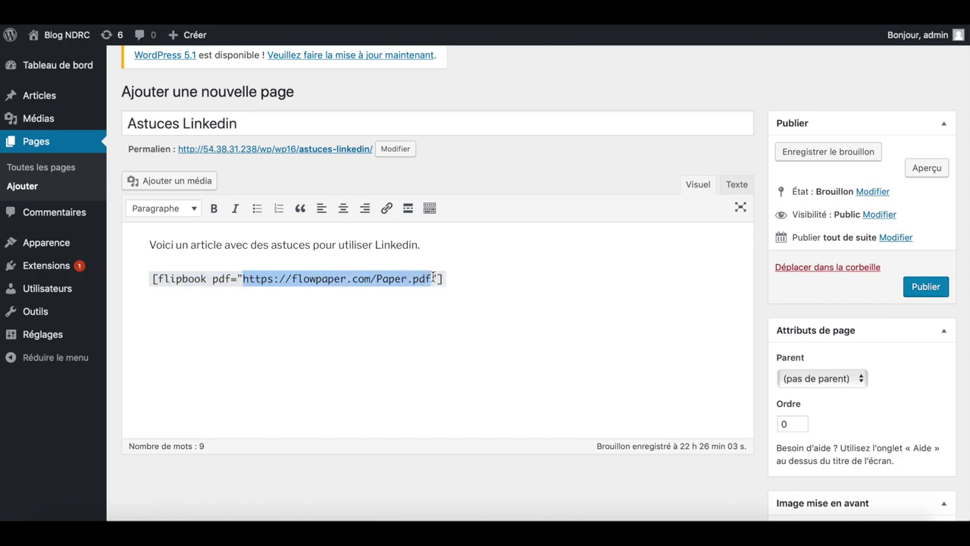
{"action": "key", "text": "BackSpace"}
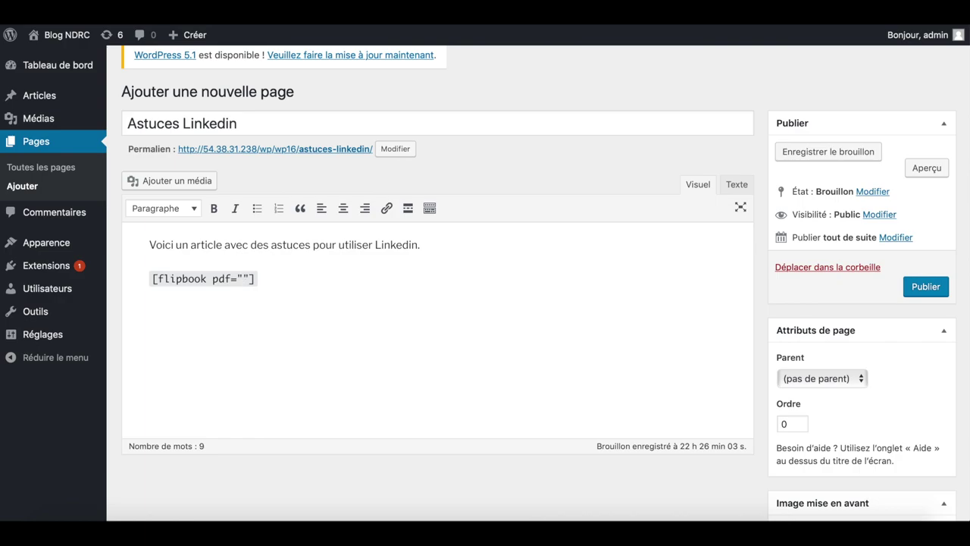
{"action": "type", "text": "http://54.38.31.238/wp/wp16/wp-content/uploads/2019/03/Les-7-conseils-pour-se-créer-un-bon-profil-sur-Linkedin.pdf"}
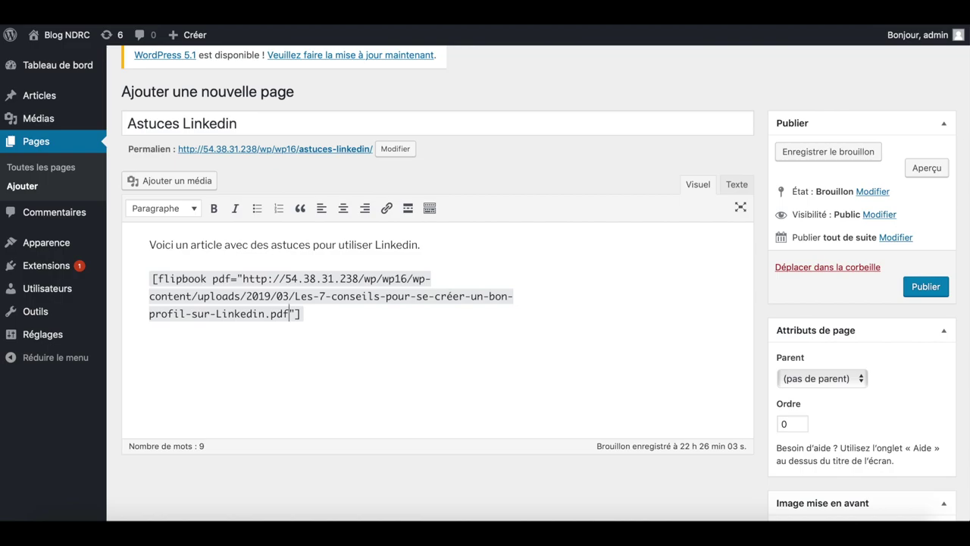
{"action": "key", "text": "ctrl+z"}
{"action": "key", "text": "ctrl+z"}
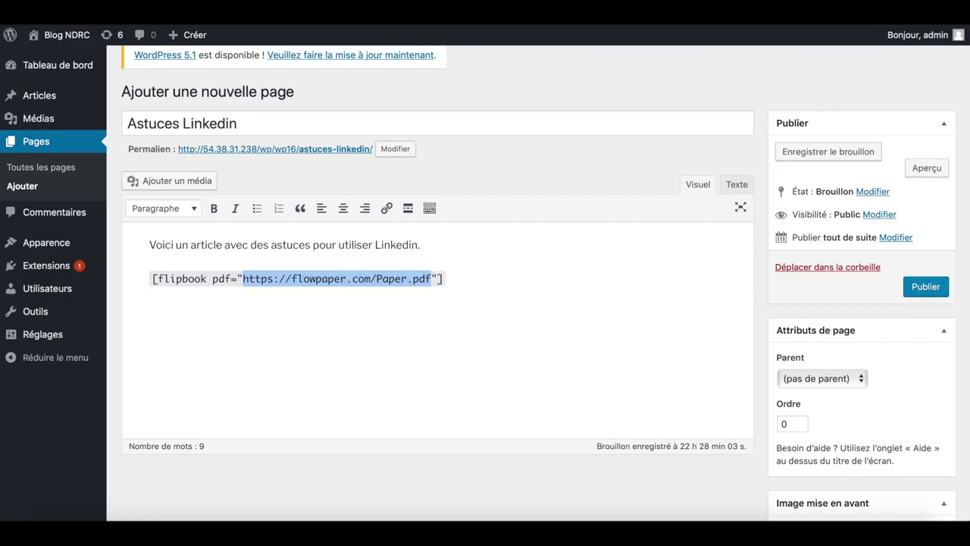
{"action": "left_click", "coordinate": [434, 278]}
{"action": "left_click_drag", "start_coordinate": [433, 278], "coordinate": [244, 283]}
{"action": "key", "text": "BackSpace"}
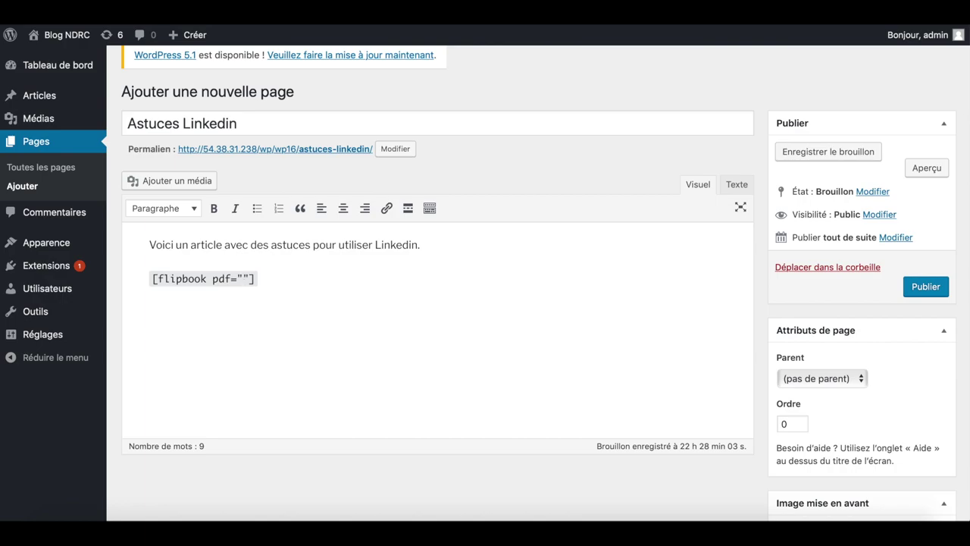
{"action": "type", "text": "http://54.38.31.238/wp/wp16/wp-content/uploads/2019/03/Les-7-conseils-pour-se-créer-un-bon-profil-sur-Linkedin.pdf"}
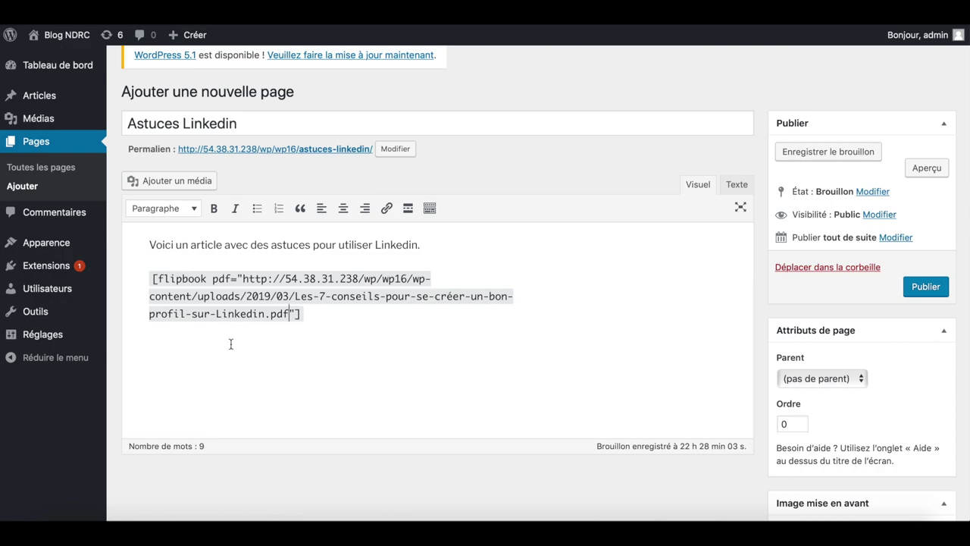
{"action": "left_click", "coordinate": [933, 290]}
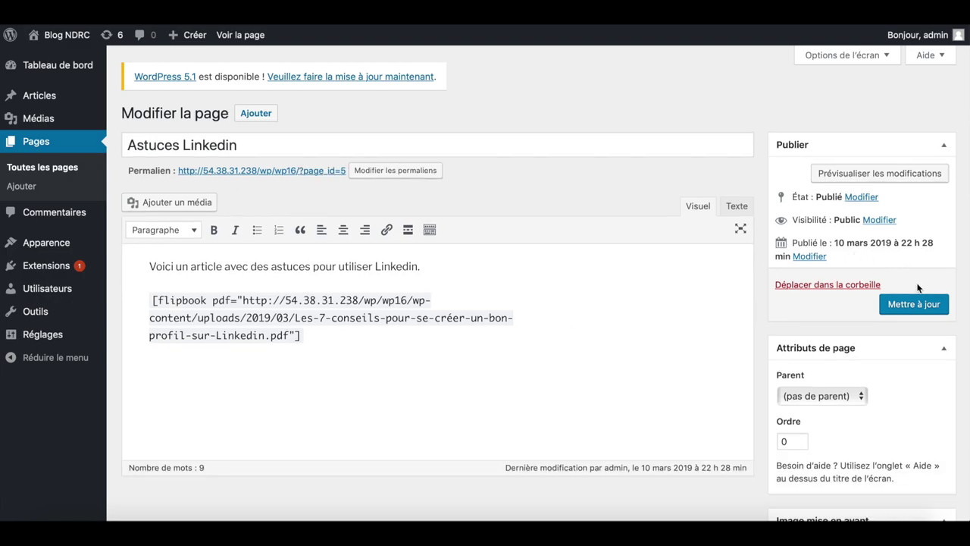
Preview the published page and turn the embedded flipbook from its cover to pages 2-3.
{"action": "left_click", "coordinate": [903, 171]}
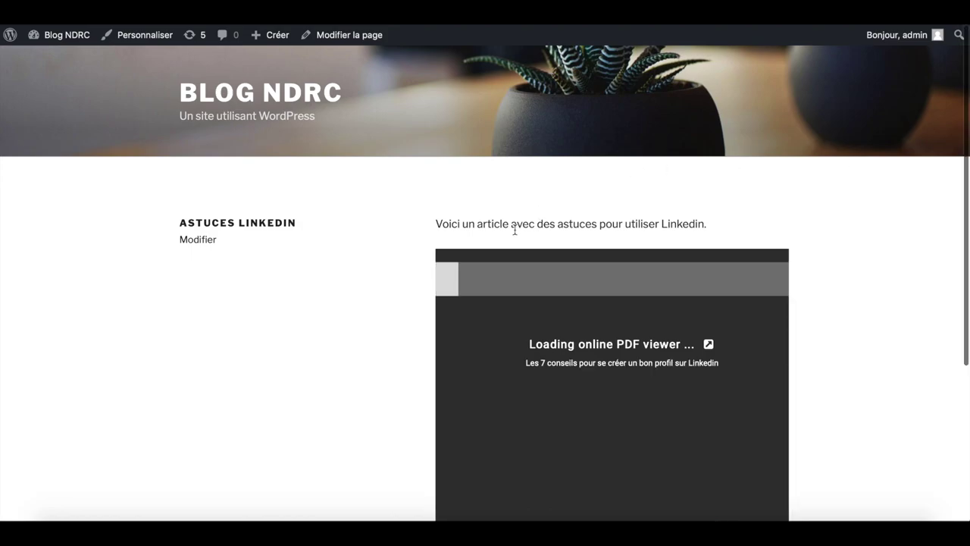
{"action": "scroll", "coordinate": [721, 223], "scroll_direction": "down", "scroll_amount": 2}
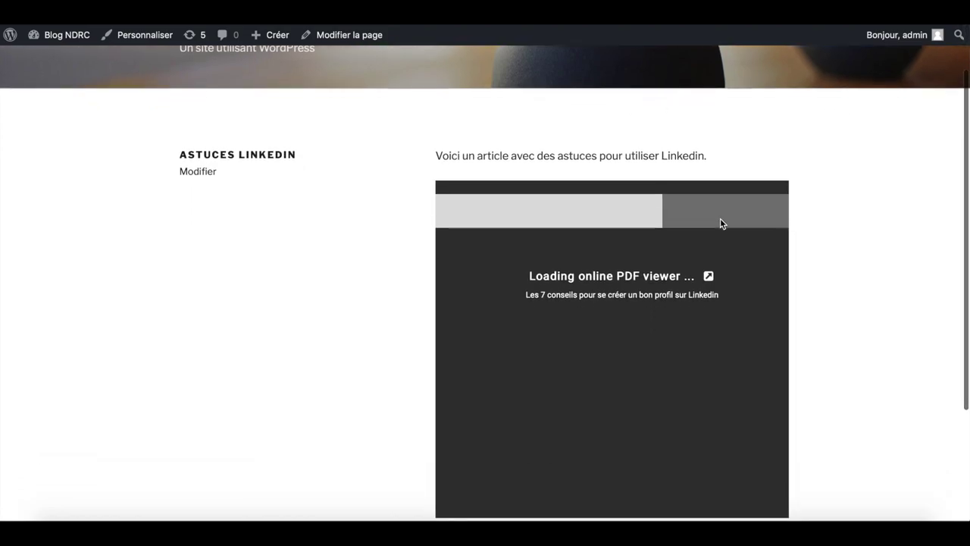
{"action": "scroll", "coordinate": [721, 222], "scroll_direction": "down", "scroll_amount": 2}
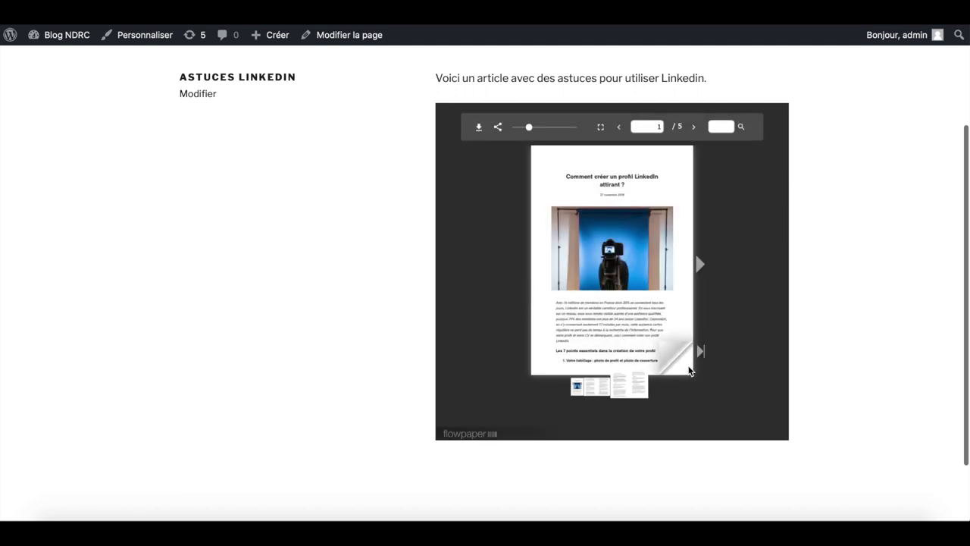
{"action": "left_click_drag", "start_coordinate": [675, 351], "coordinate": [470, 431]}
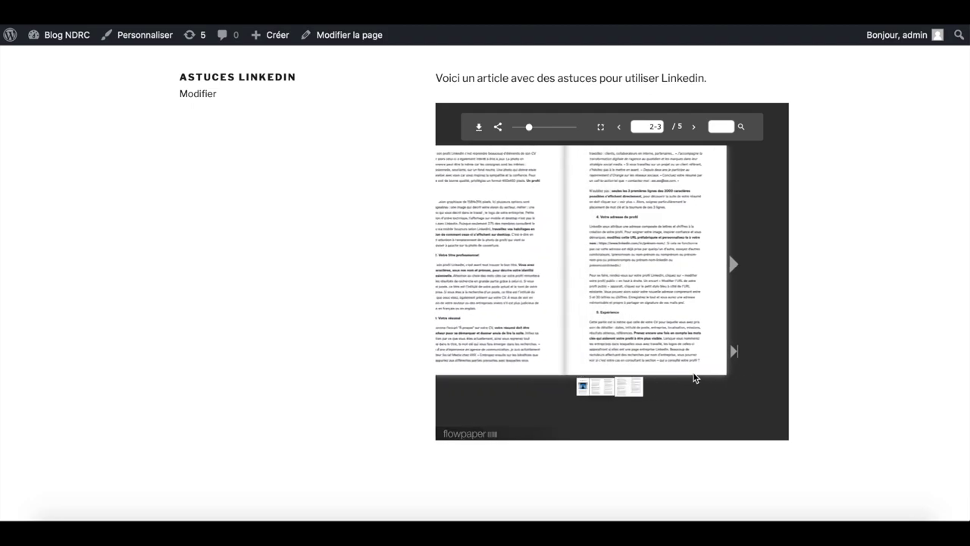
Turn the embedded flipbook forward to pages 4-5 and back to pages 2-3 to check the page-turning.
{"action": "left_click_drag", "start_coordinate": [754, 367], "coordinate": [458, 414]}
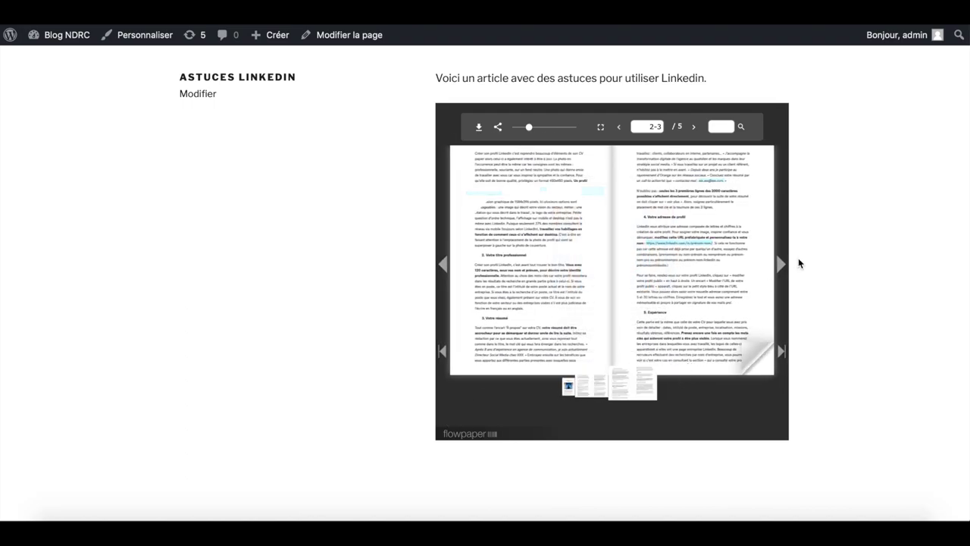
{"action": "left_click", "coordinate": [781, 263]}
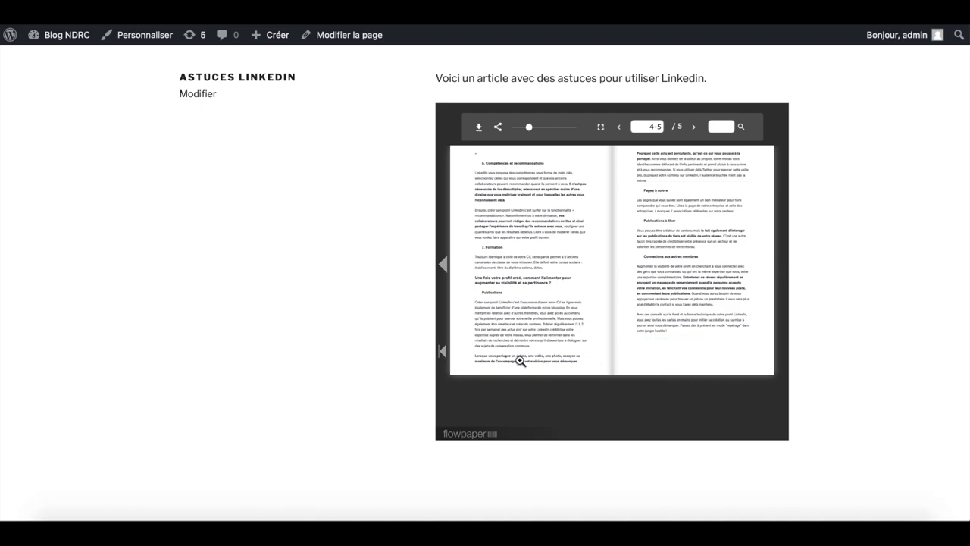
{"action": "left_click_drag", "start_coordinate": [511, 356], "coordinate": [735, 427]}
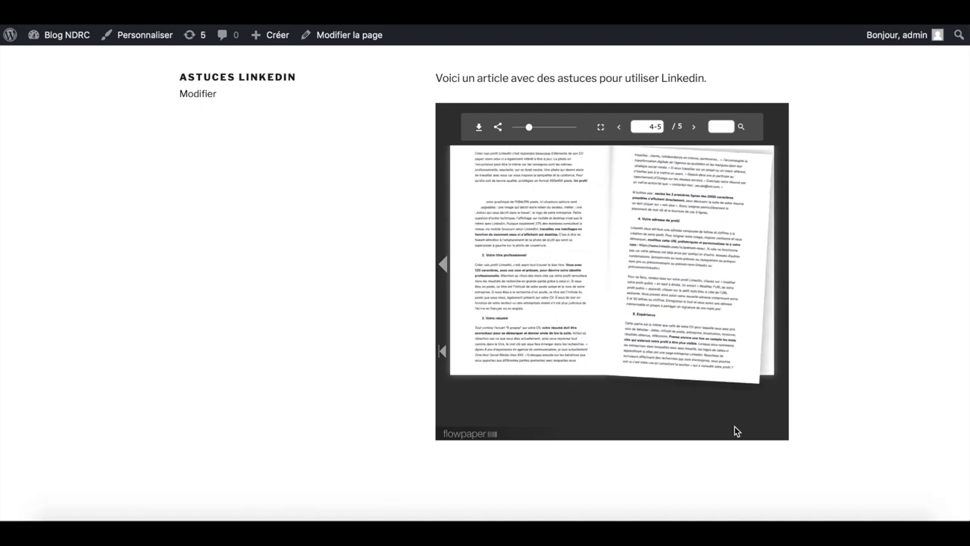
Check the flipbook's zoom on page 3 by enlarging the text to the maximum and reducing it again.
{"action": "left_click", "coordinate": [715, 322]}
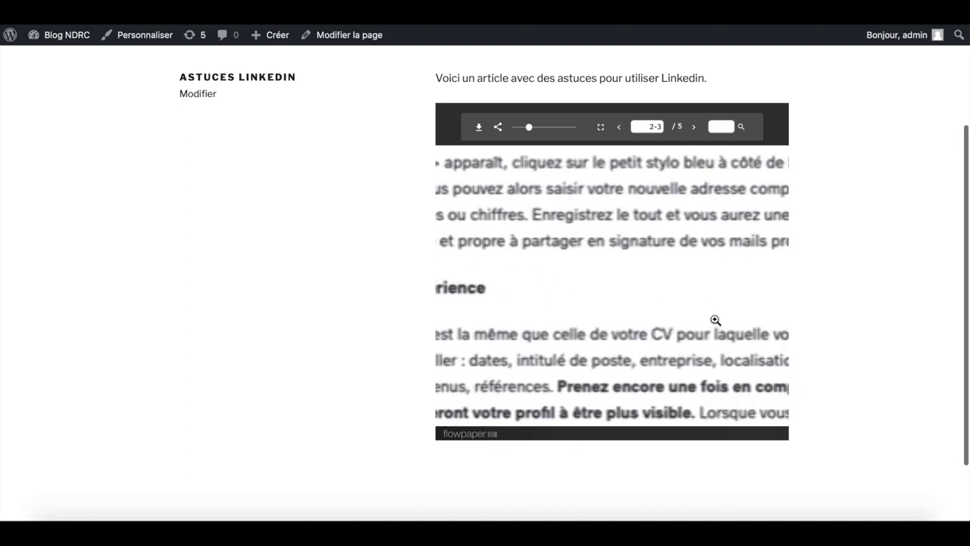
{"action": "left_click", "coordinate": [579, 128]}
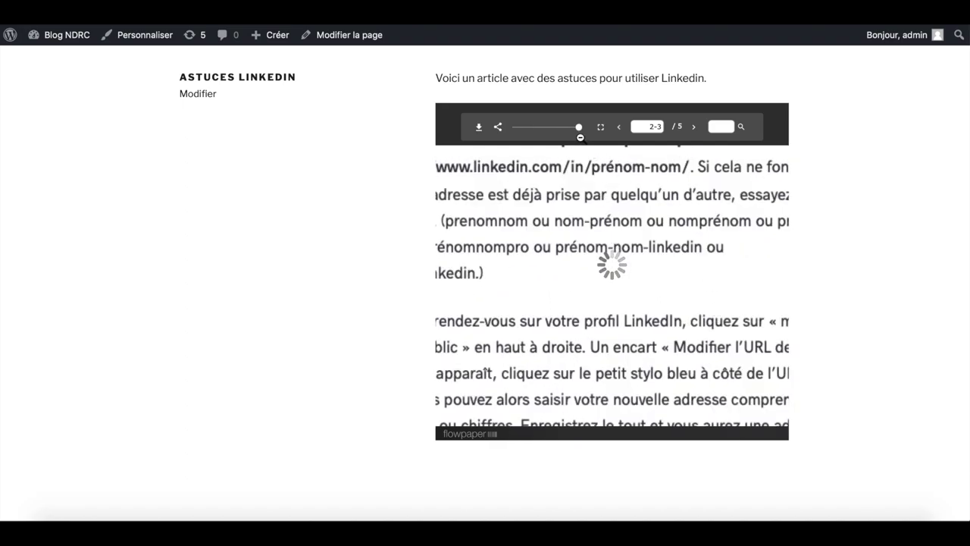
{"action": "left_click_drag", "start_coordinate": [573, 134], "coordinate": [537, 132]}
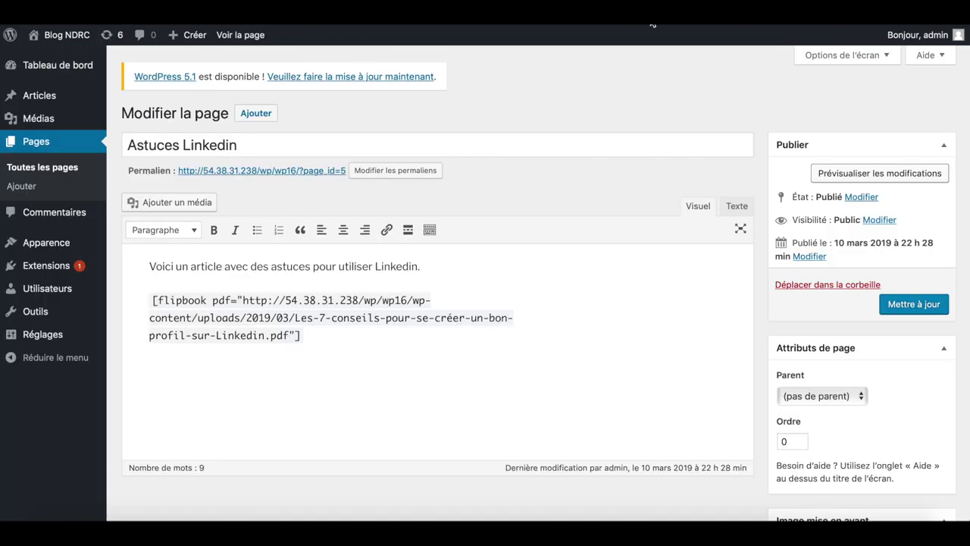
{"action": "scroll", "coordinate": [715, 401], "scroll_direction": "down", "scroll_amount": 3}
{"action": "scroll", "coordinate": [715, 401], "scroll_direction": "up", "scroll_amount": 3}
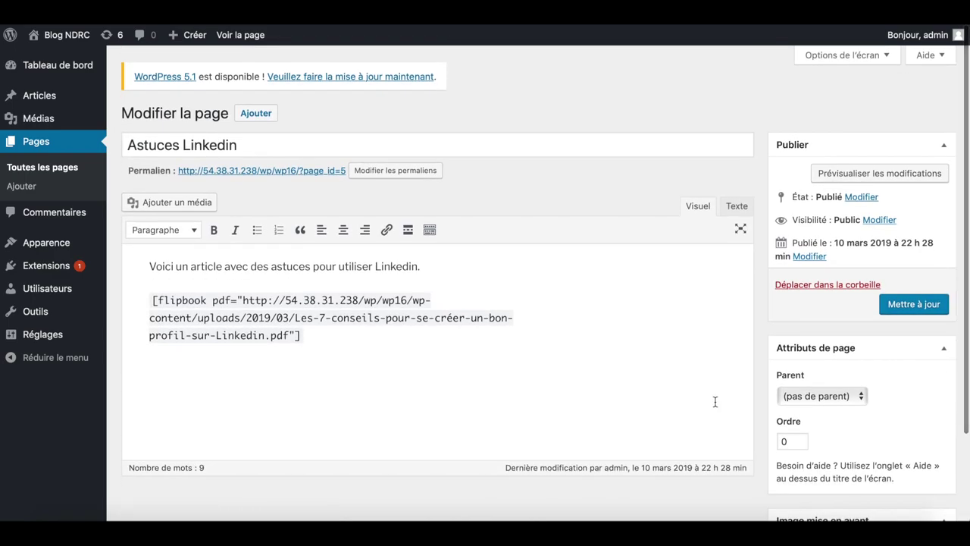